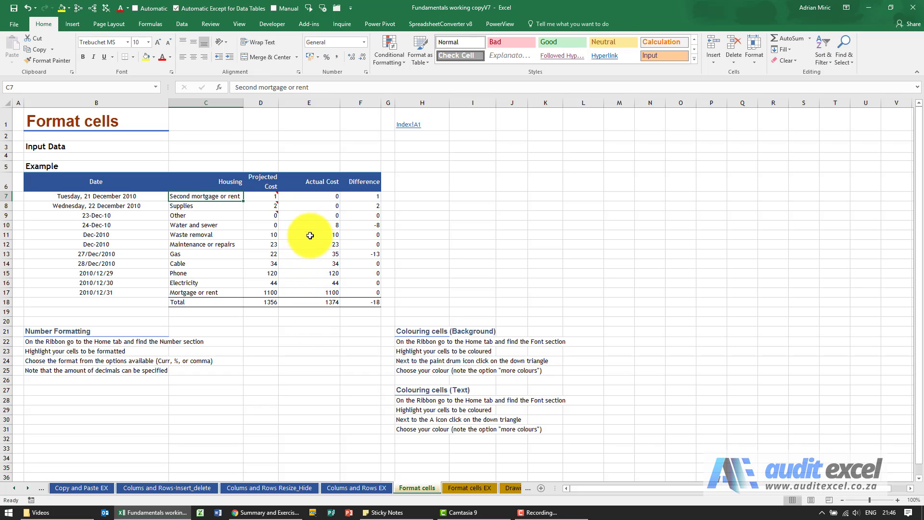
# Step: Select all the cost and difference figures in D7:F18
pyautogui.click(316, 216)
pyautogui.moveTo(316, 216); pyautogui.dragTo(320, 259)
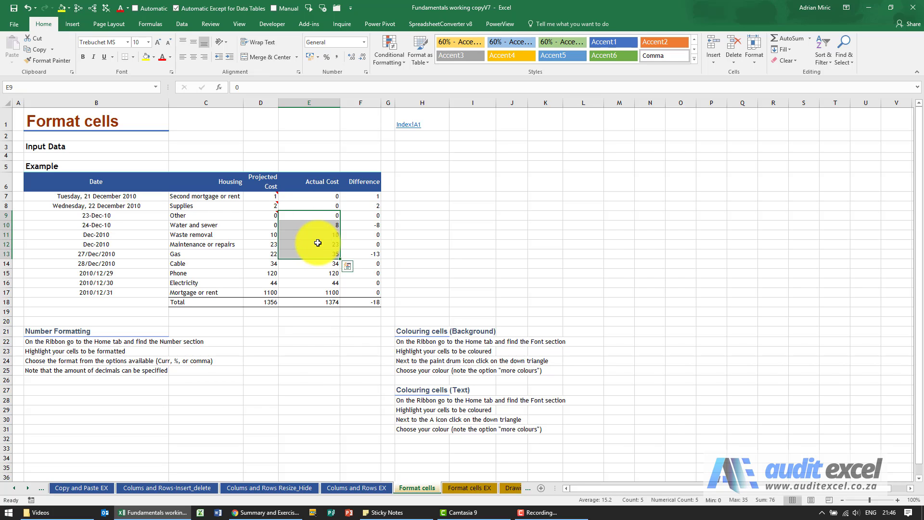
pyautogui.click(265, 198)
pyautogui.moveTo(265, 198); pyautogui.dragTo(358, 299)
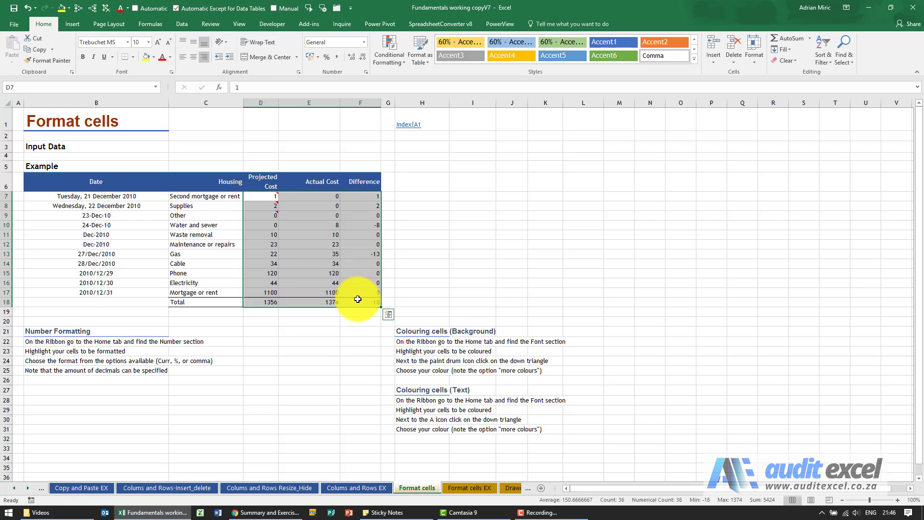
pyautogui.rightClick(258, 196)
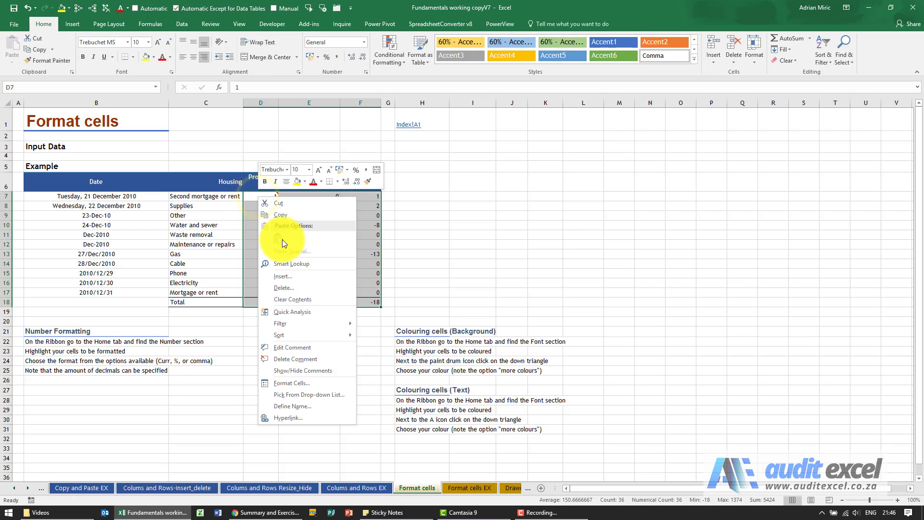
pyautogui.click(313, 383)
pyautogui.click(412, 475)
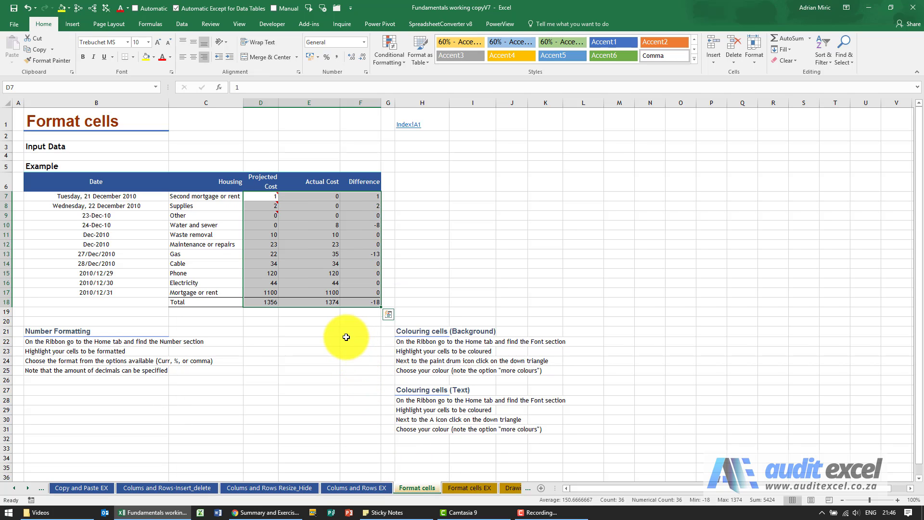
pyautogui.hotkey('ctrl', '1')
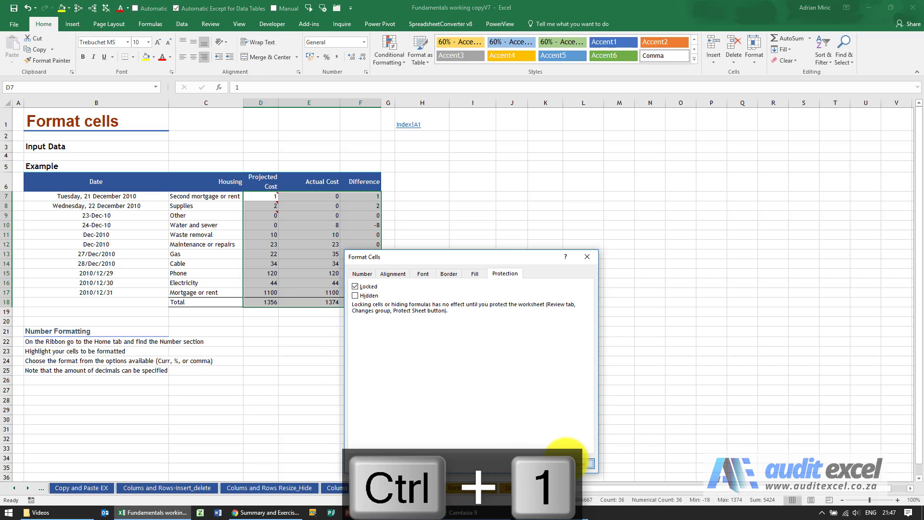
pyautogui.click(586, 463)
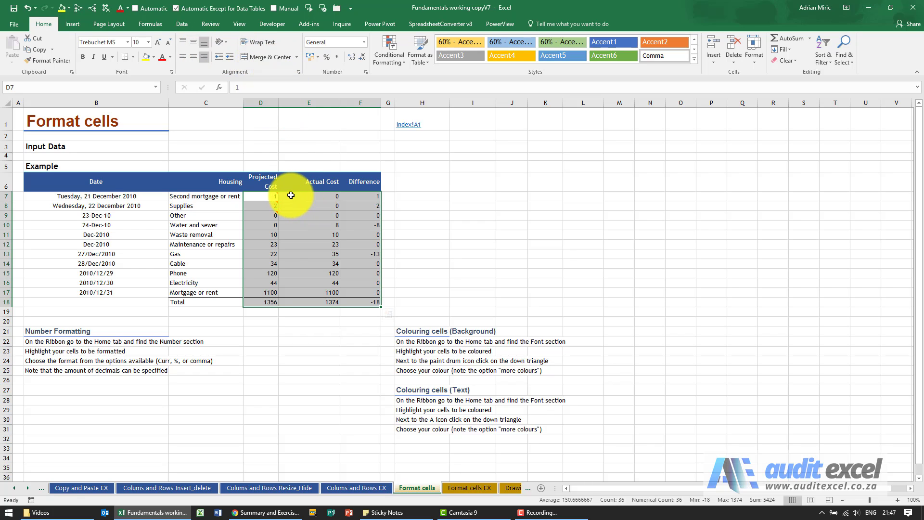
# Step: Format D7:F18 as Number with 2 decimal places, 1000 separator and red negatives
pyautogui.moveTo(262, 196)
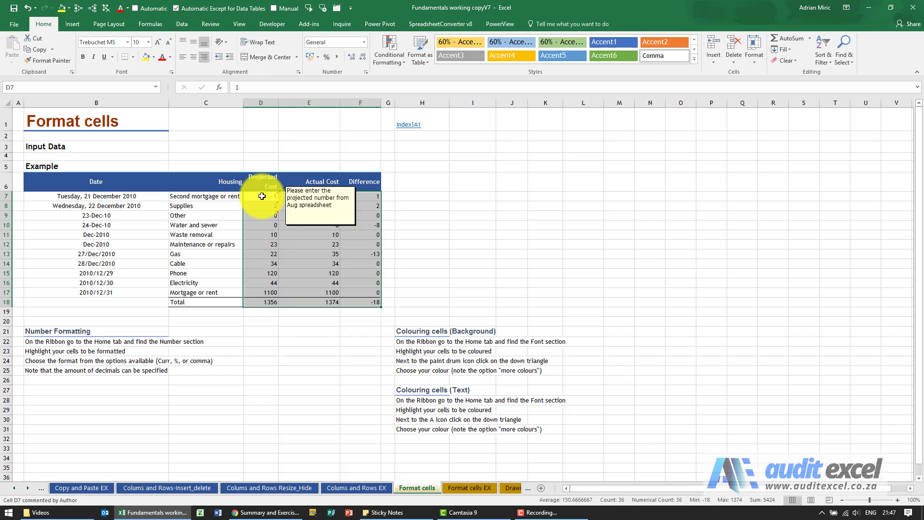
pyautogui.hotkey('ctrl', '1')
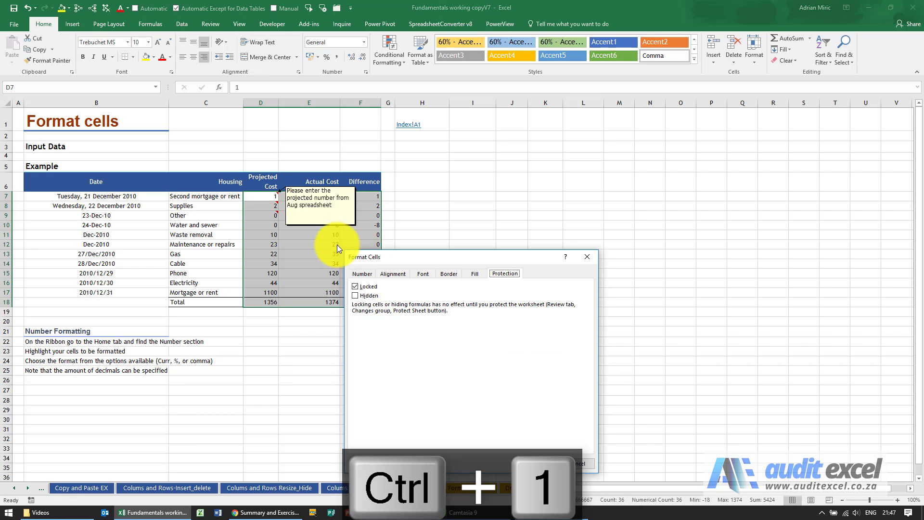
pyautogui.click(362, 273)
pyautogui.moveTo(384, 252); pyautogui.dragTo(447, 131)
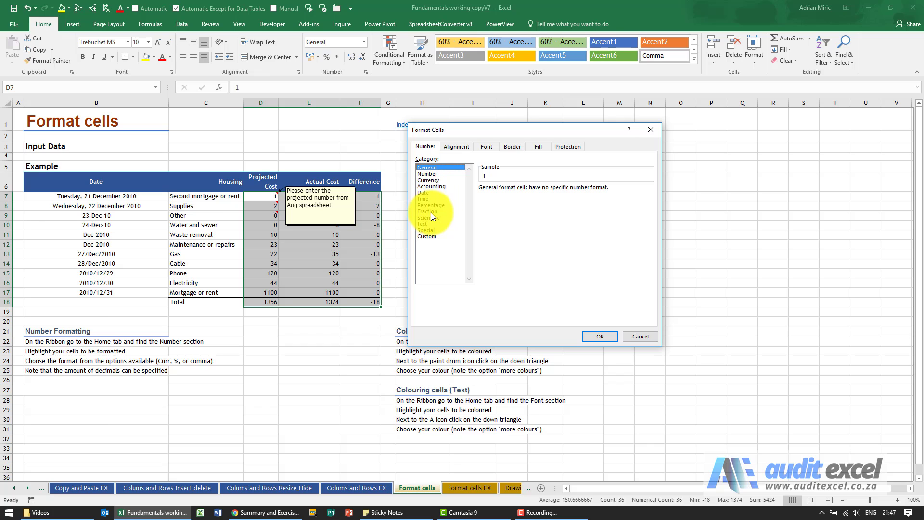
pyautogui.click(434, 175)
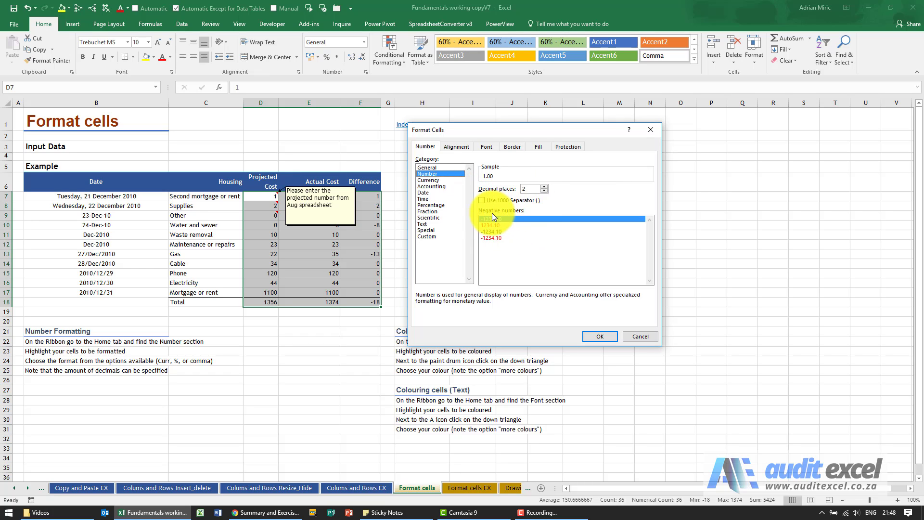
pyautogui.click(545, 187)
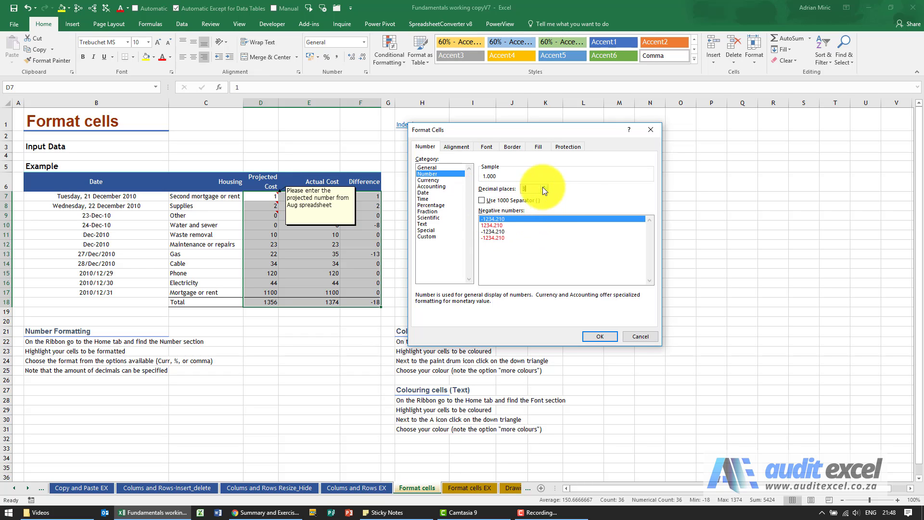
pyautogui.click(543, 190)
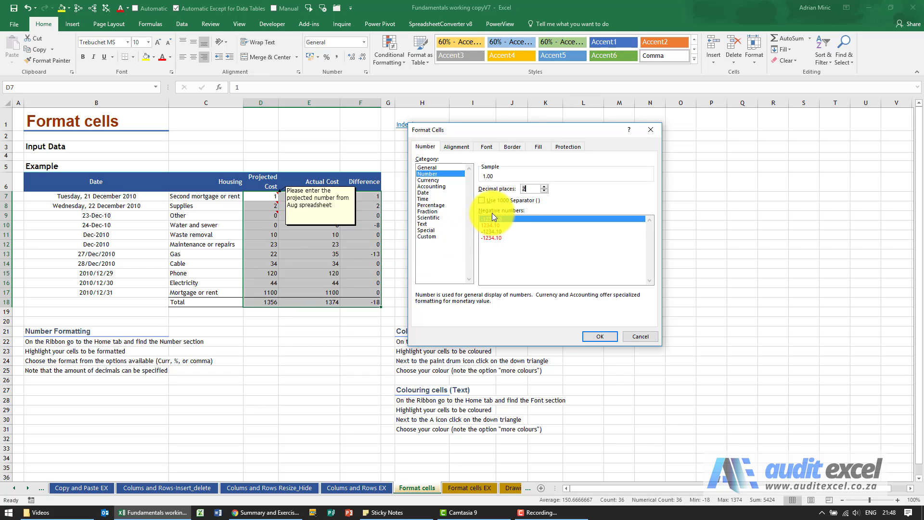
pyautogui.click(482, 200)
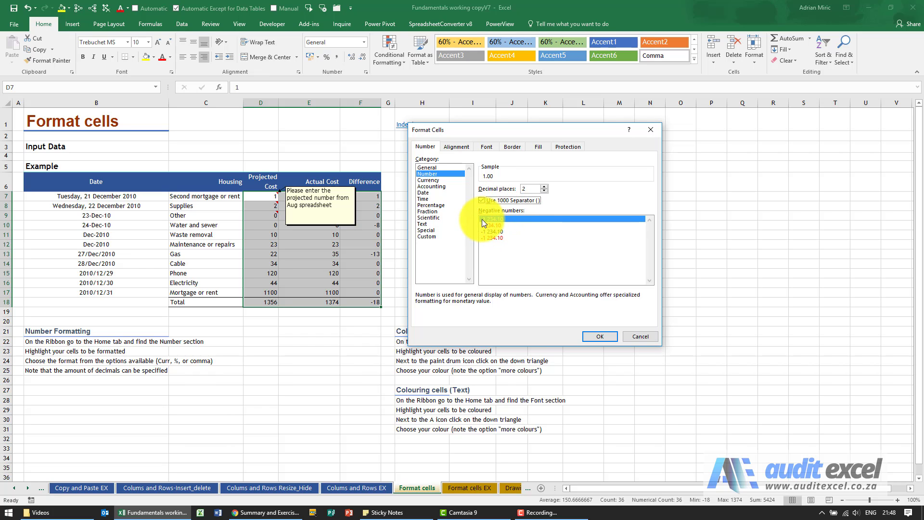
pyautogui.click(499, 238)
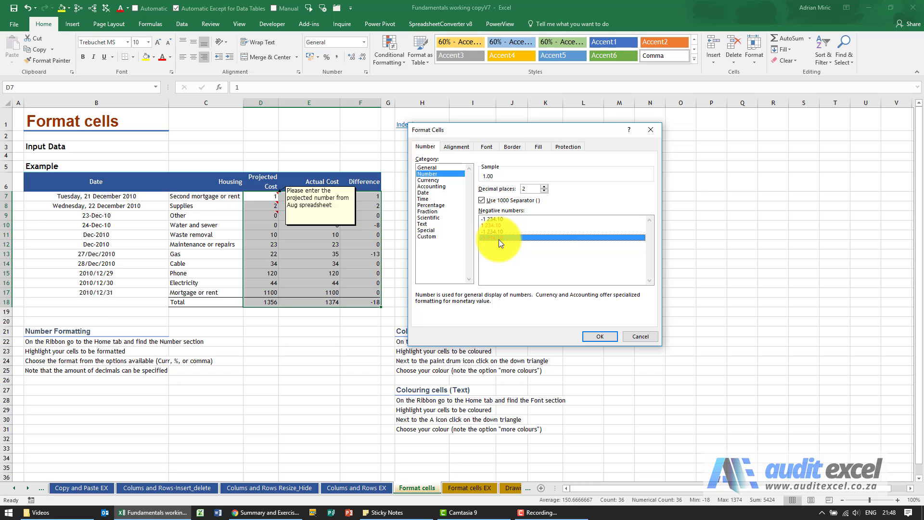
pyautogui.click(601, 339)
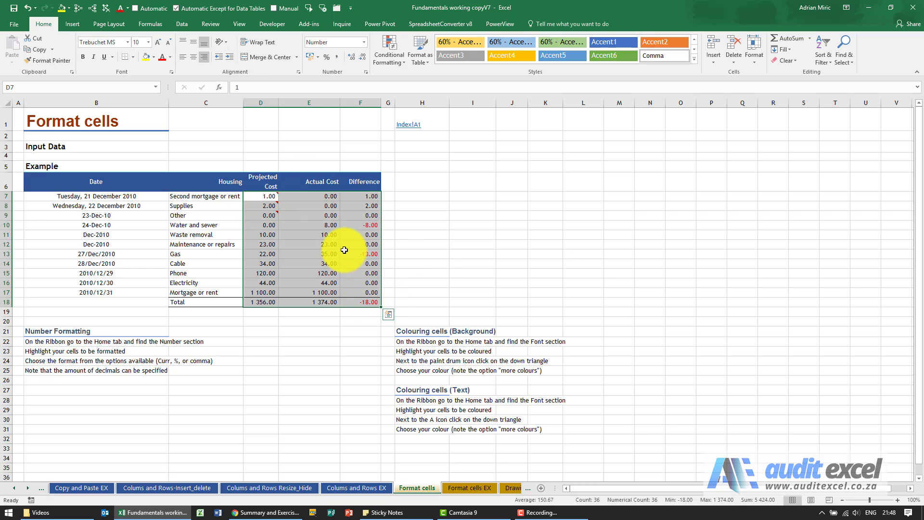
# Step: Apply Currency format with the $ English (United States) symbol to D7:F18
pyautogui.hotkey('ctrl', '1')
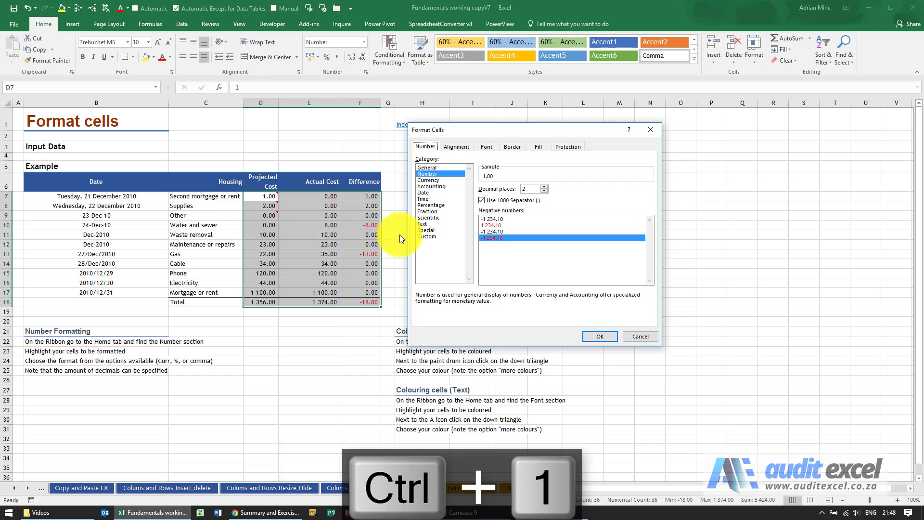
pyautogui.click(439, 180)
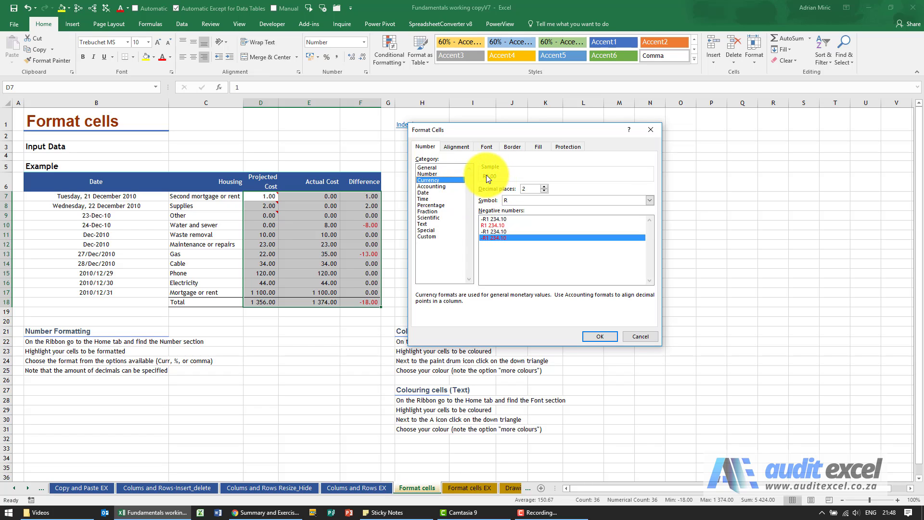
pyautogui.click(545, 201)
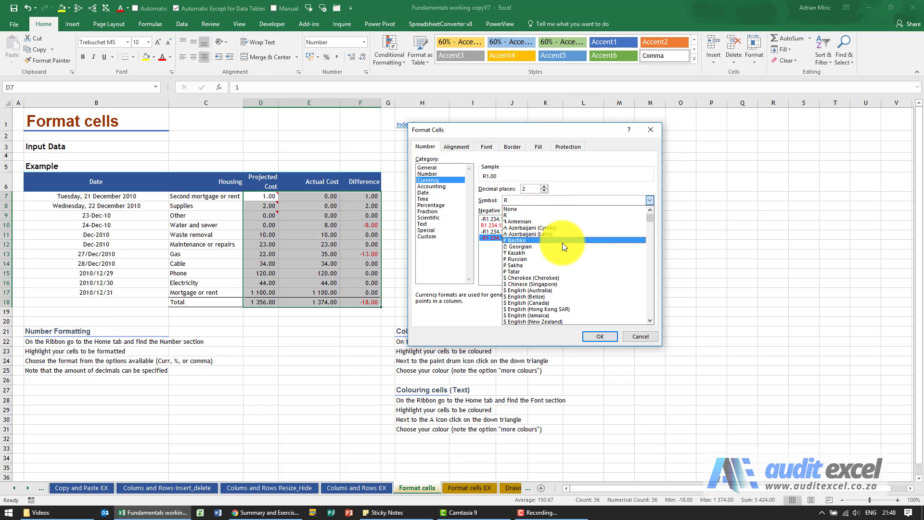
pyautogui.click(548, 289)
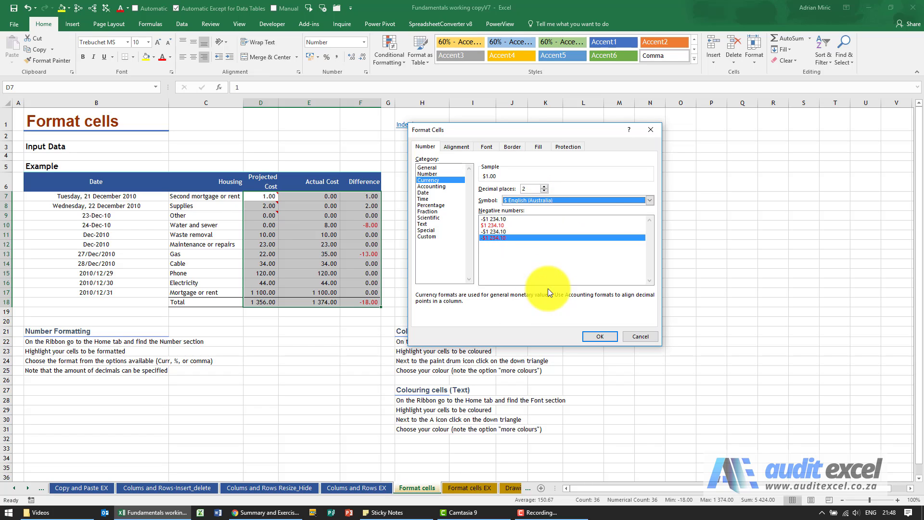
pyautogui.click(542, 201)
pyautogui.scroll(-2, 594, 272)
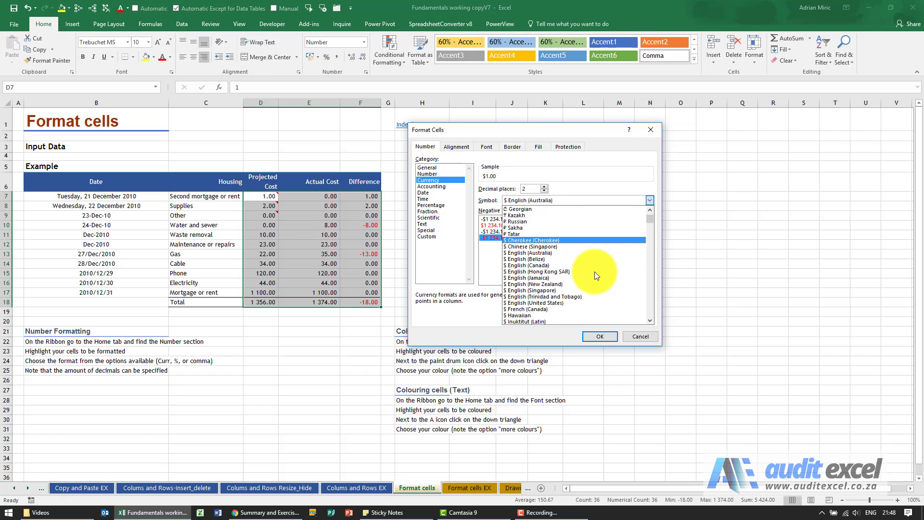
pyautogui.click(578, 302)
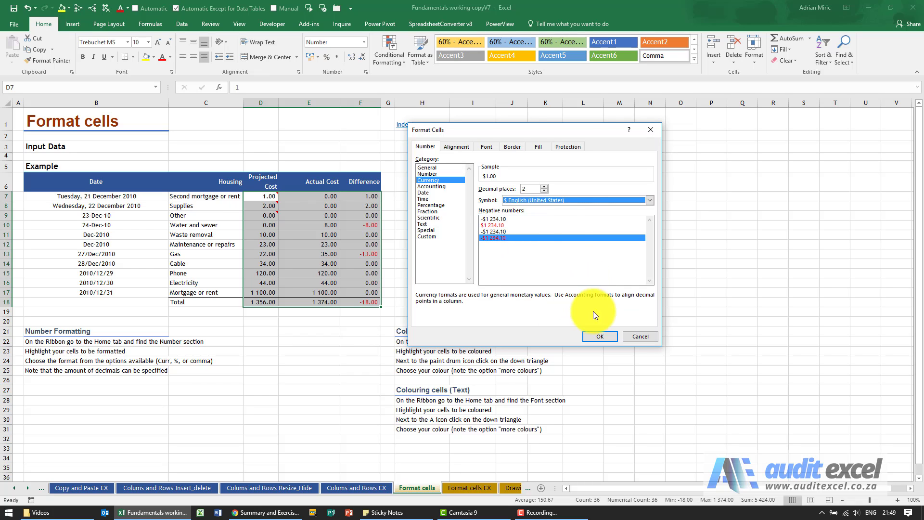
pyautogui.click(597, 334)
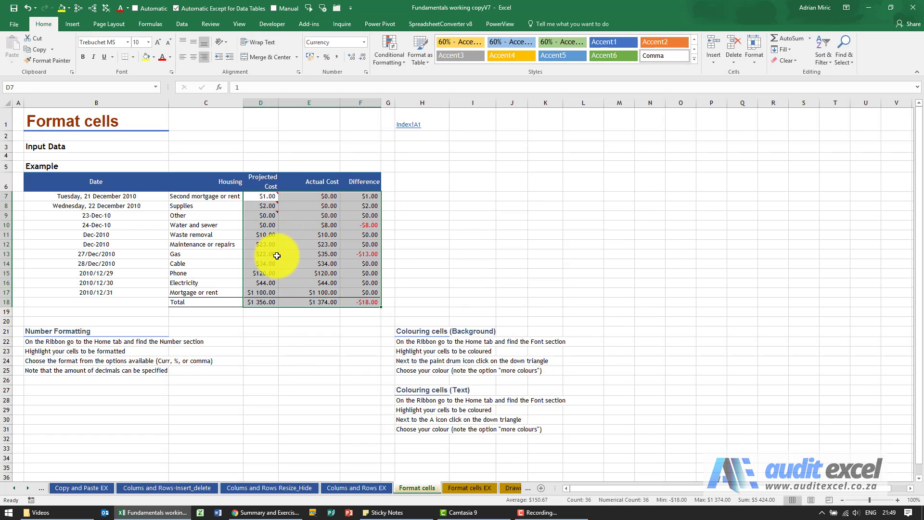
# Step: Undo the dollar currency and apply Accounting format with the R symbol instead
pyautogui.click(28, 13)
pyautogui.hotkey('ctrl', '1')
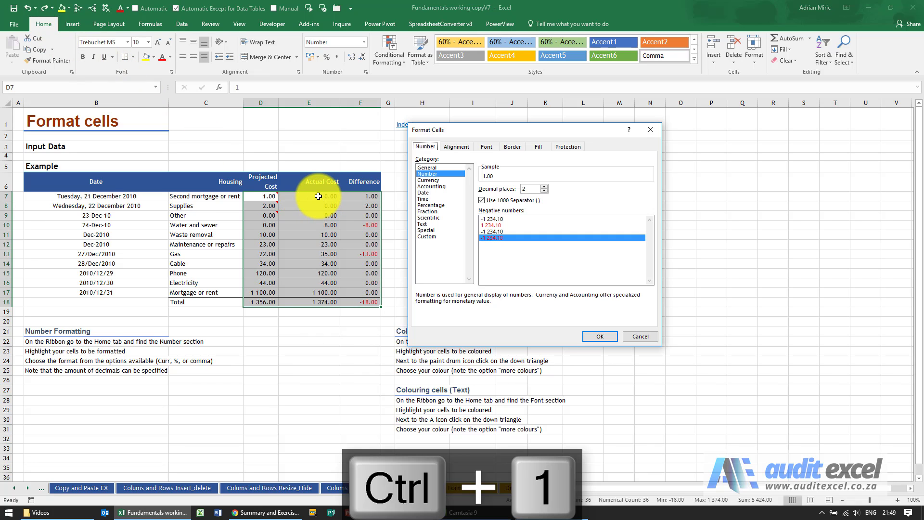
pyautogui.click(433, 187)
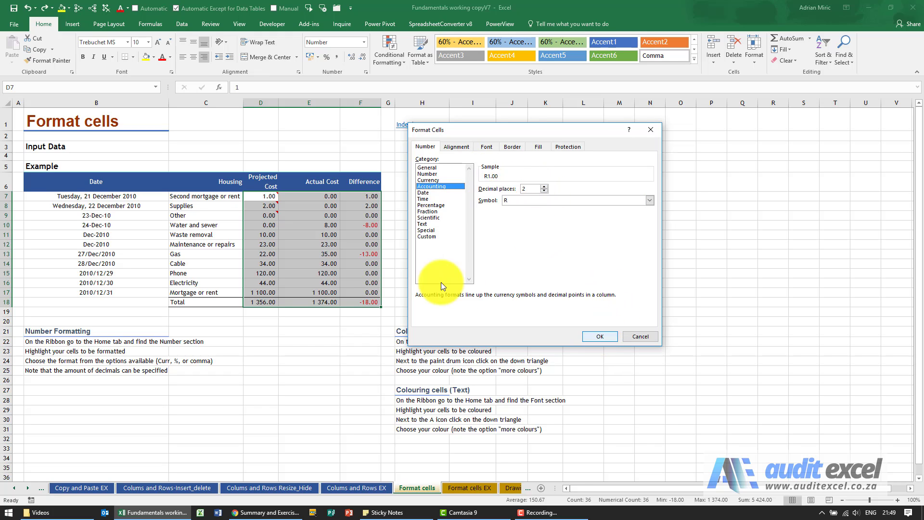
pyautogui.click(597, 336)
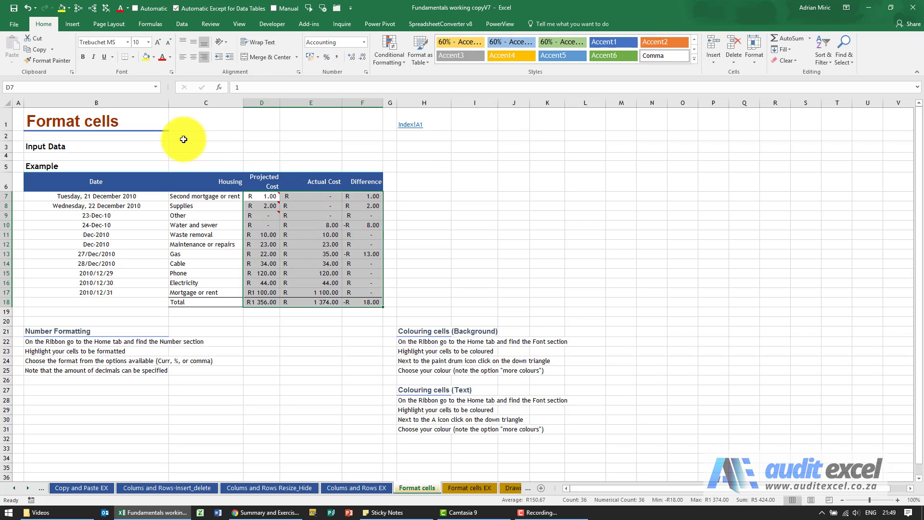
# Step: Undo the Accounting format and select the dates in B7:B17
pyautogui.click(27, 12)
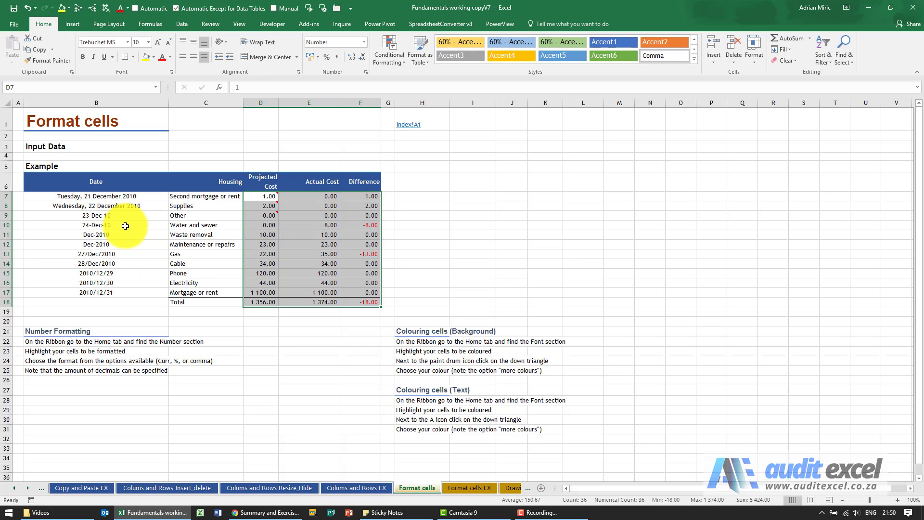
pyautogui.moveTo(145, 199); pyautogui.dragTo(134, 288)
# Step: Give the dates in B7:B17 the 2012/03/14-style yyyy/mm/dd Date format
pyautogui.hotkey('ctrl', '1')
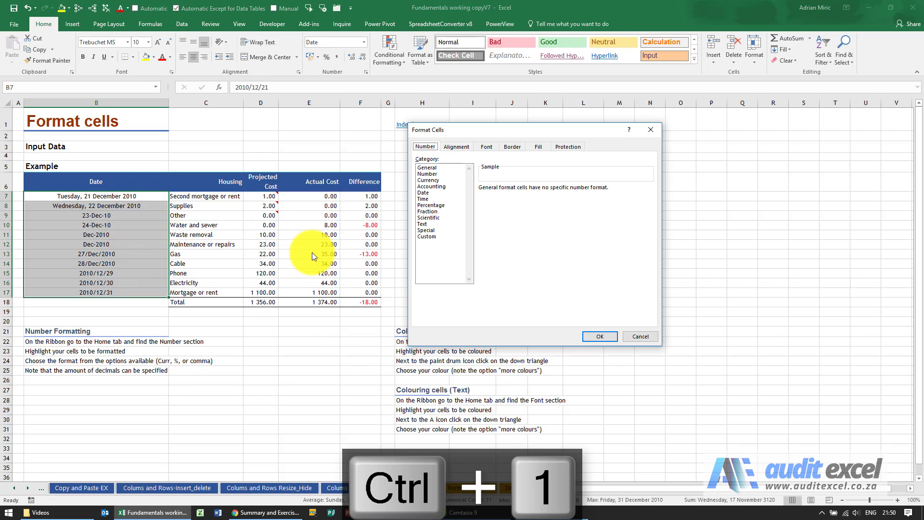
pyautogui.click(432, 192)
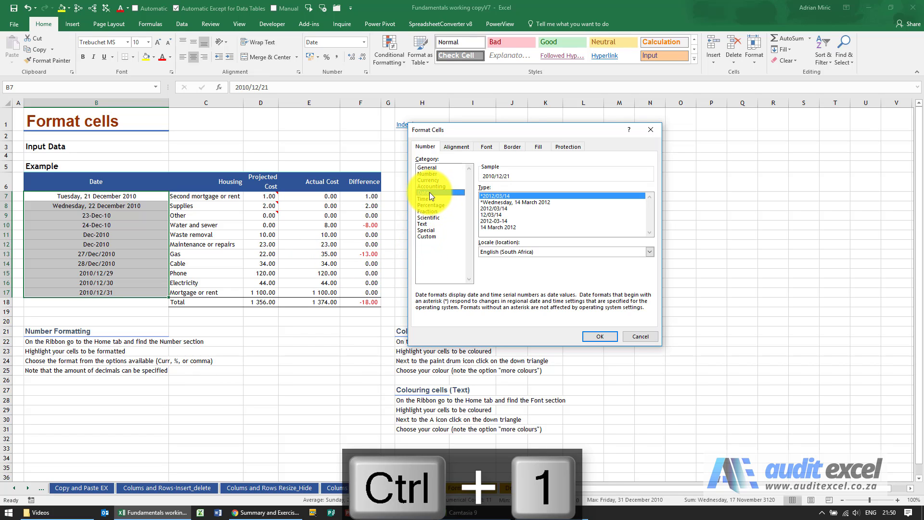
pyautogui.click(429, 198)
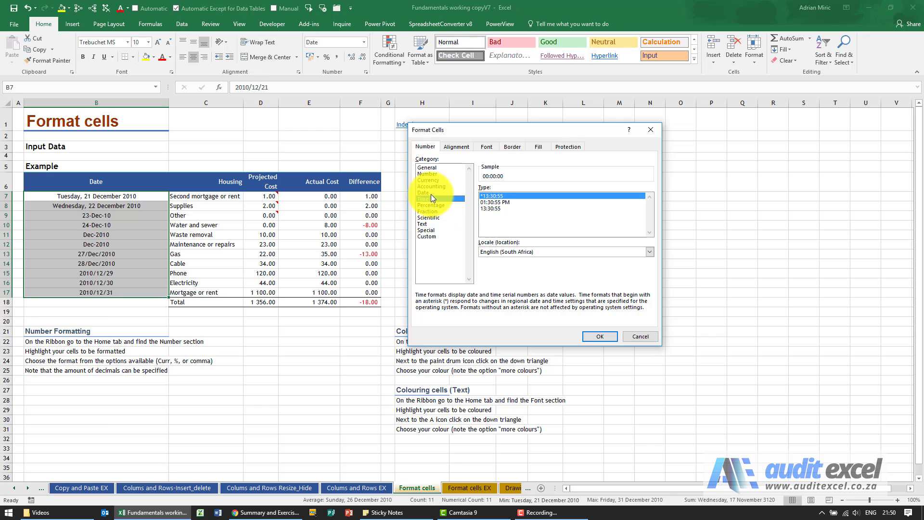
pyautogui.click(432, 195)
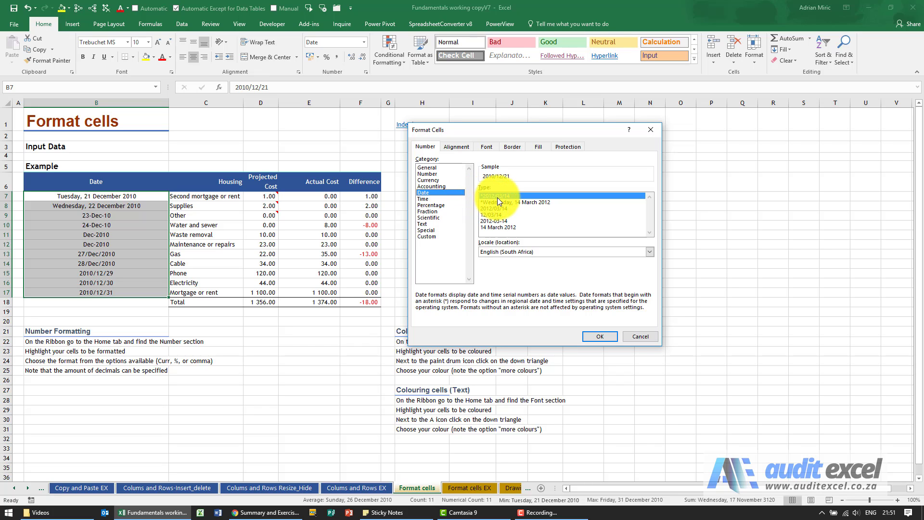
pyautogui.click(594, 334)
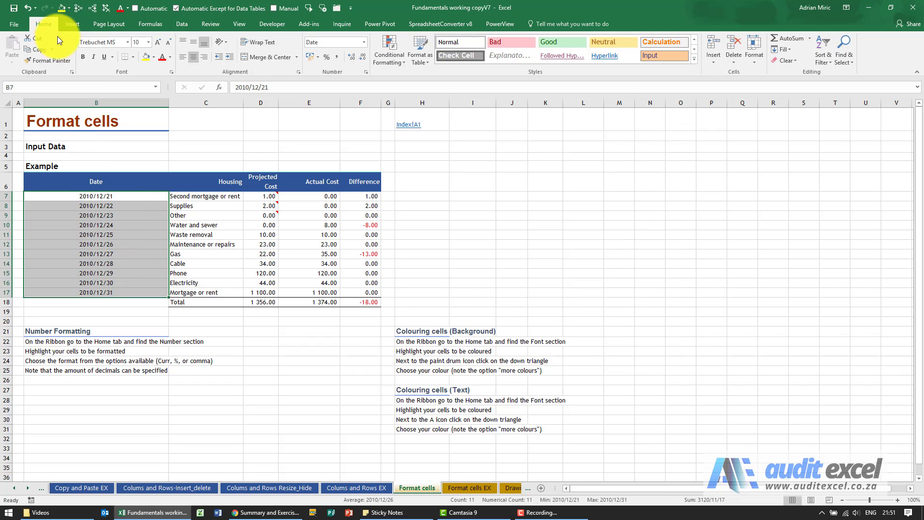
# Step: Undo, then apply the '14 March 2012' Date type so B7 reads 21 December 2010
pyautogui.click(26, 10)
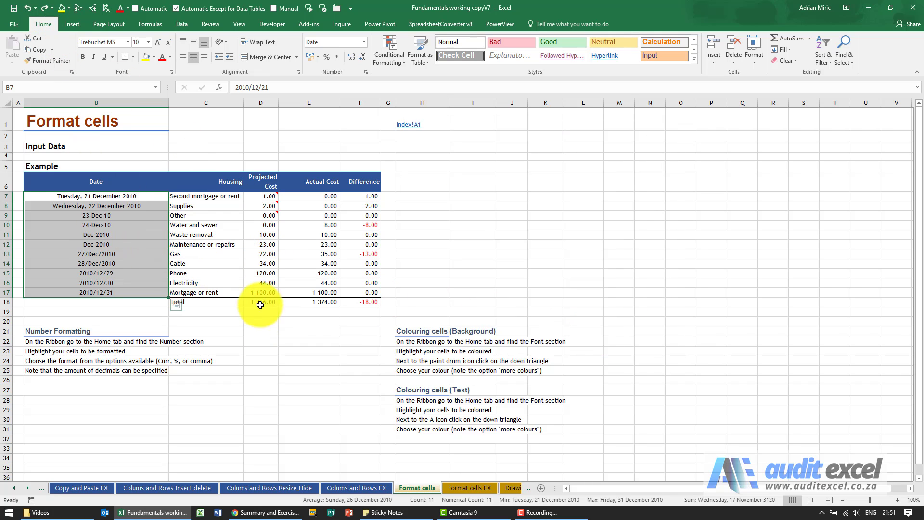
pyautogui.hotkey('ctrl', '1')
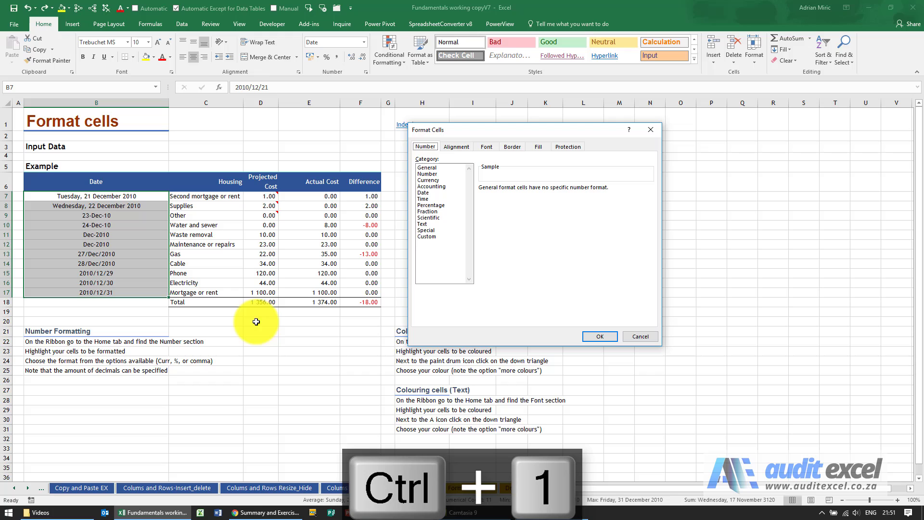
pyautogui.click(430, 192)
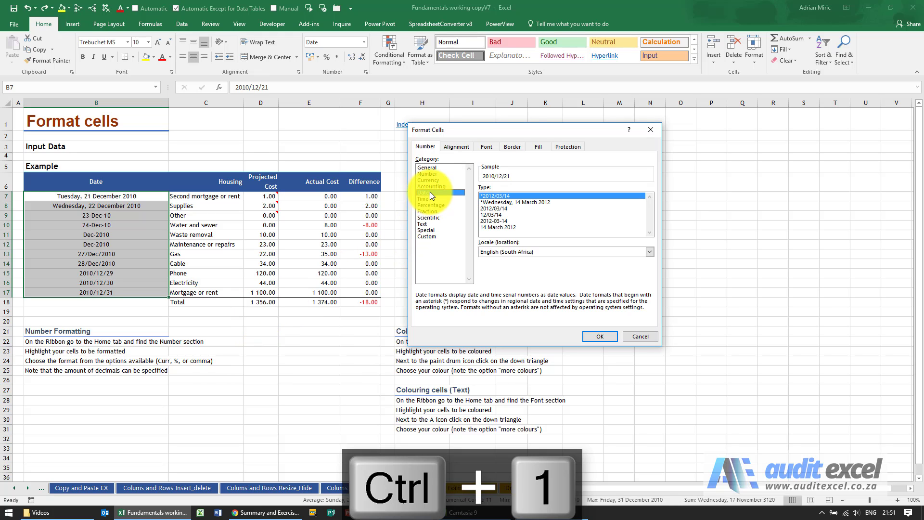
pyautogui.click(513, 202)
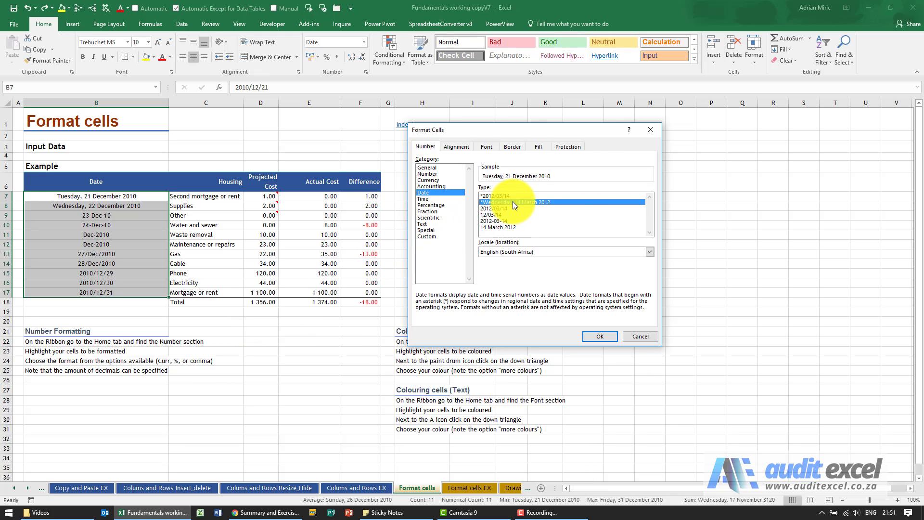
pyautogui.click(507, 227)
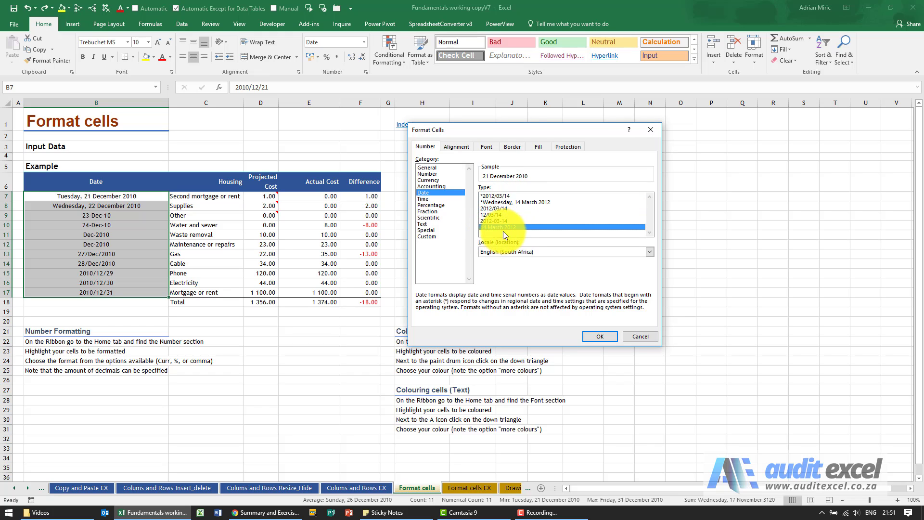
pyautogui.click(597, 336)
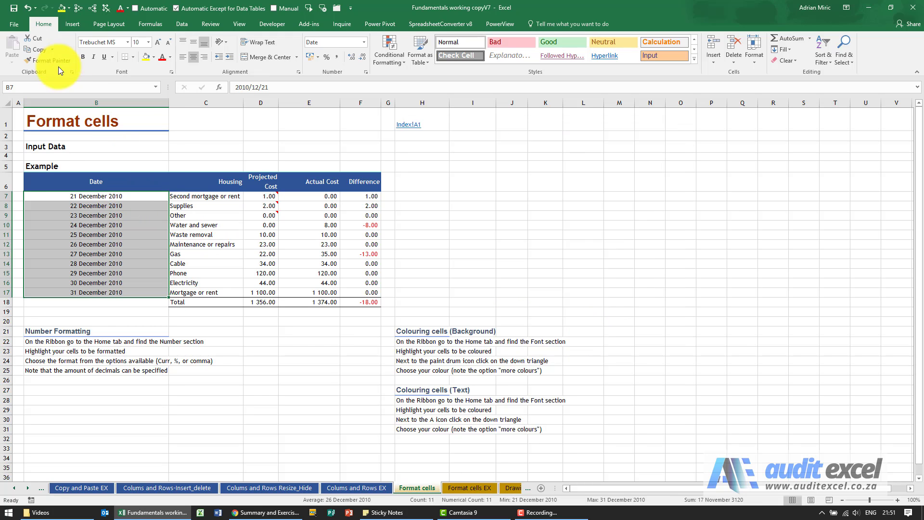
# Step: Undo the long date format and view the custom mmm-yyyy code of B11
pyautogui.click(28, 8)
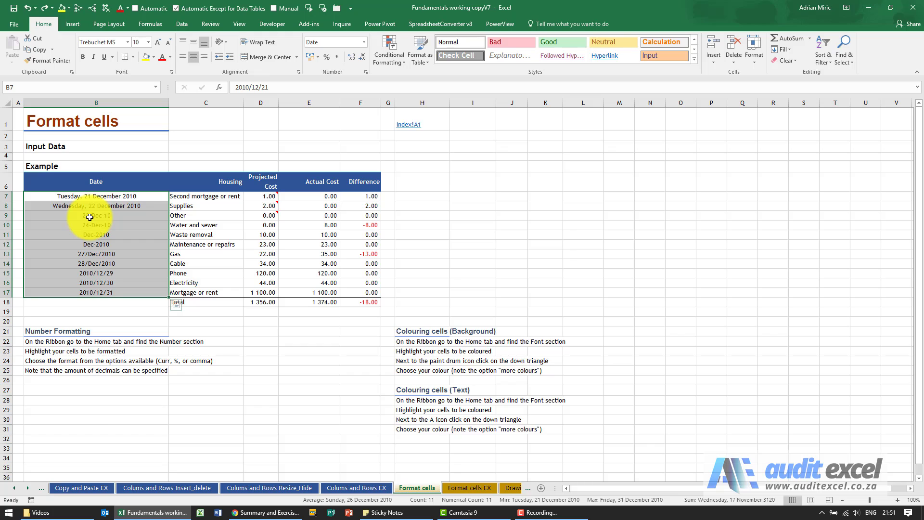
pyautogui.click(148, 233)
pyautogui.hotkey('ctrl', '1')
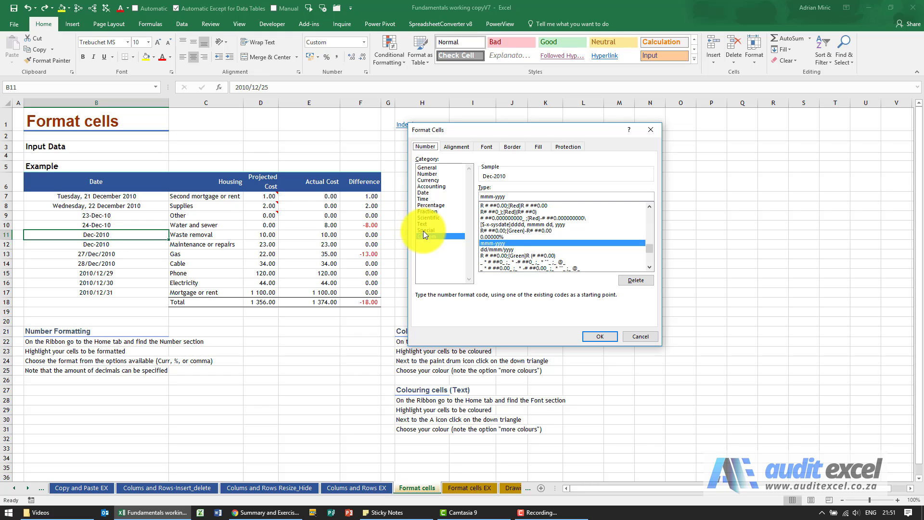
# Step: Select the Housing labels C7:C17 and review the Text and Custom categories without changing them
pyautogui.click(628, 338)
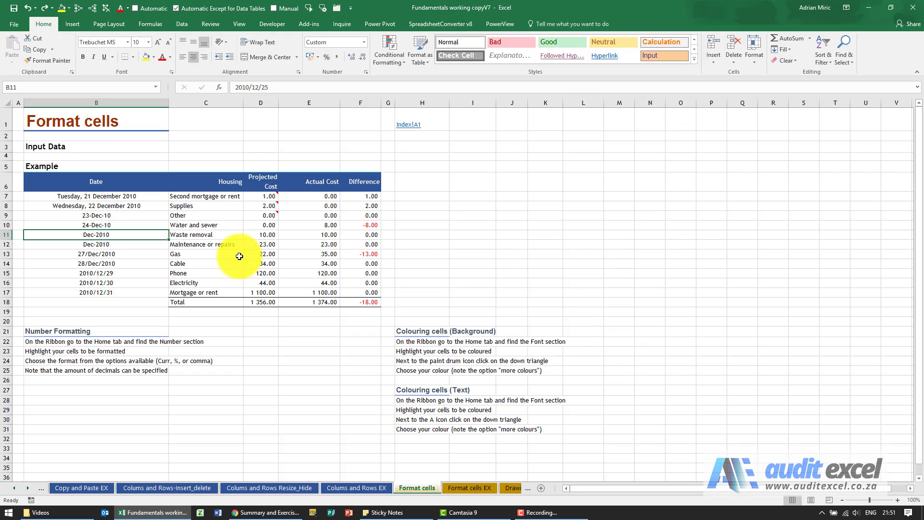
pyautogui.moveTo(223, 198); pyautogui.dragTo(221, 291)
pyautogui.hotkey('ctrl', '1')
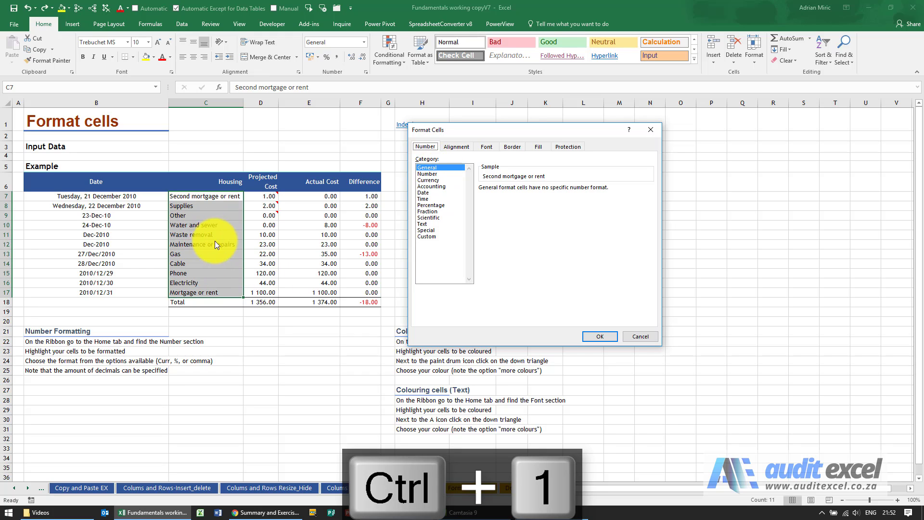
pyautogui.click(430, 224)
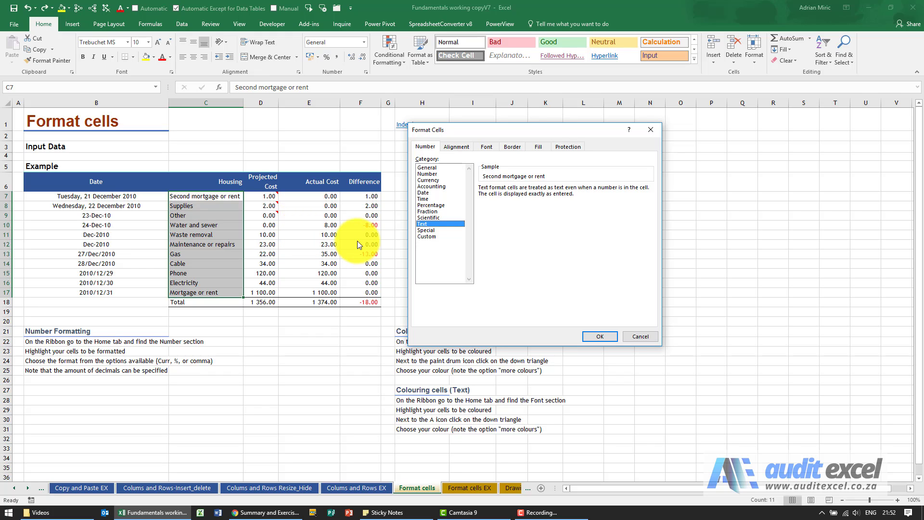
pyautogui.click(438, 235)
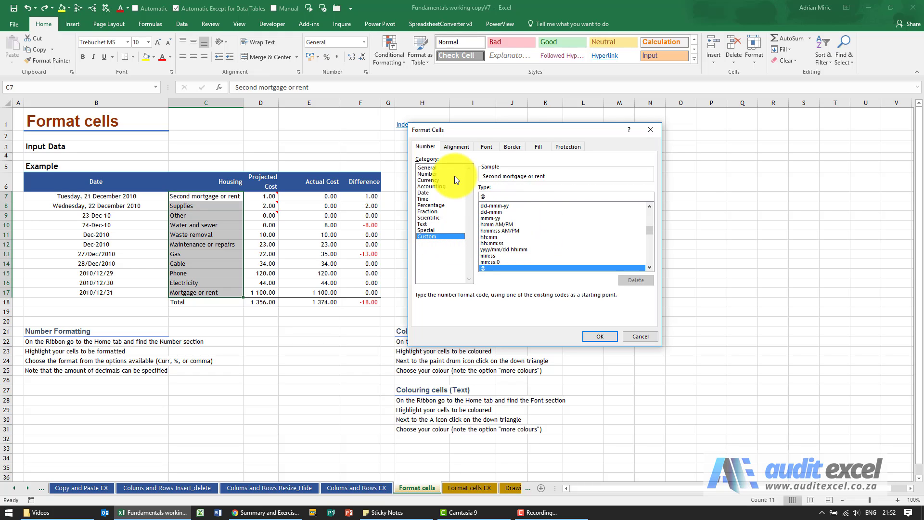
pyautogui.click(626, 337)
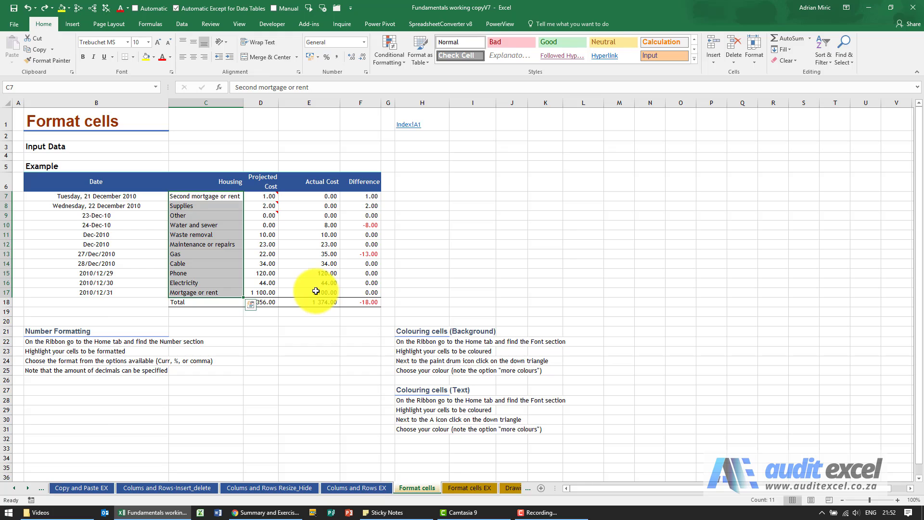
pyautogui.hotkey('ctrl', '1')
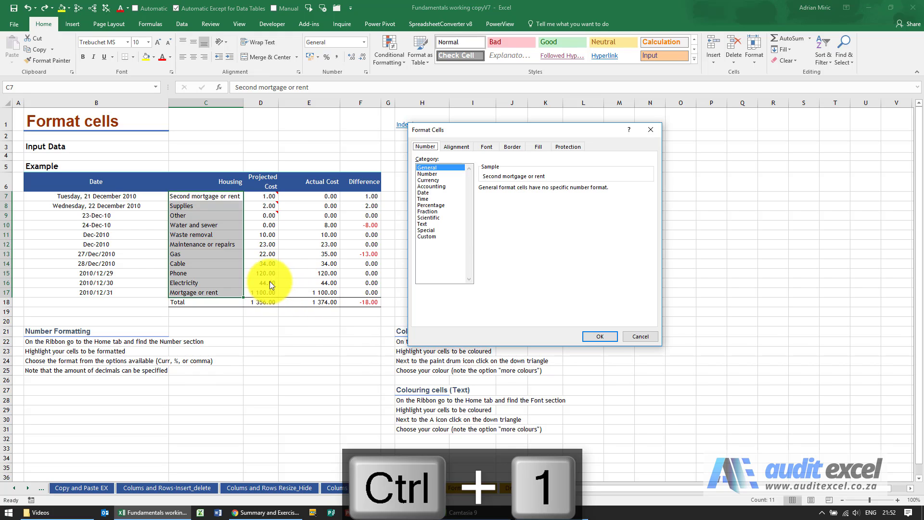
pyautogui.click(454, 144)
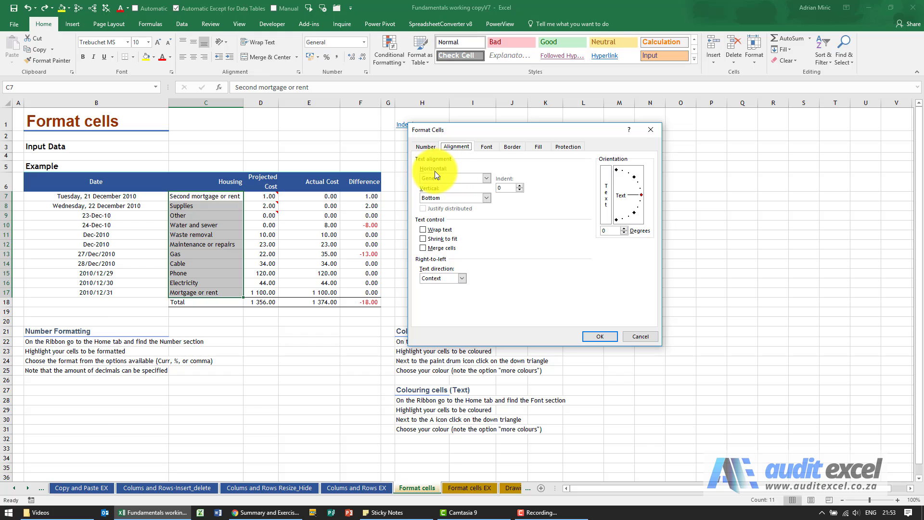
pyautogui.click(486, 179)
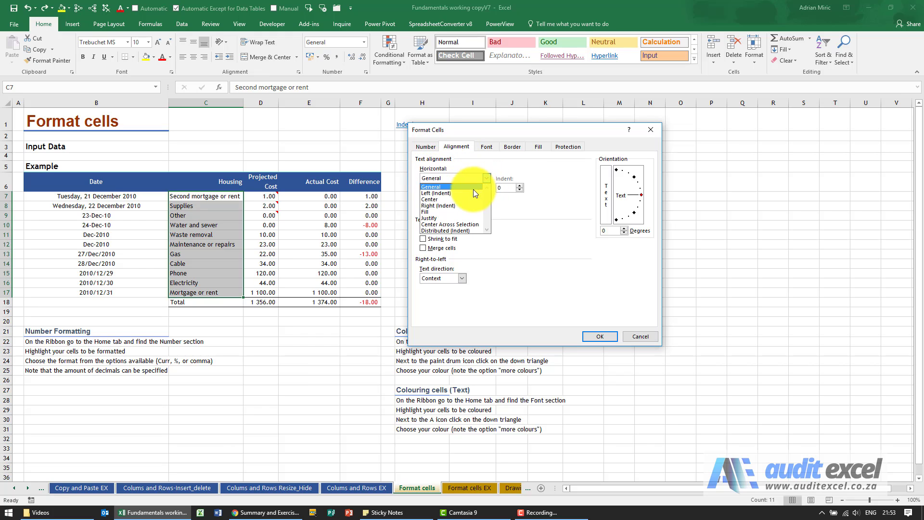
pyautogui.click(472, 192)
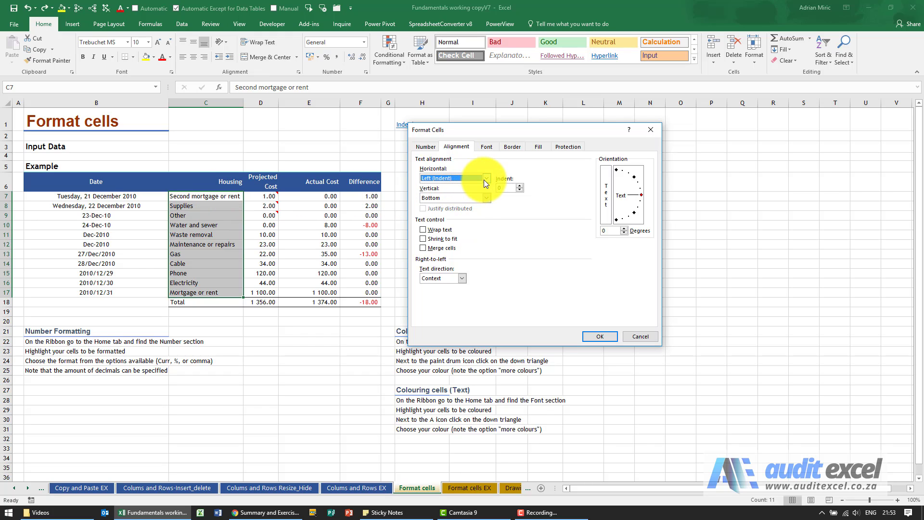
pyautogui.click(484, 180)
pyautogui.click(455, 198)
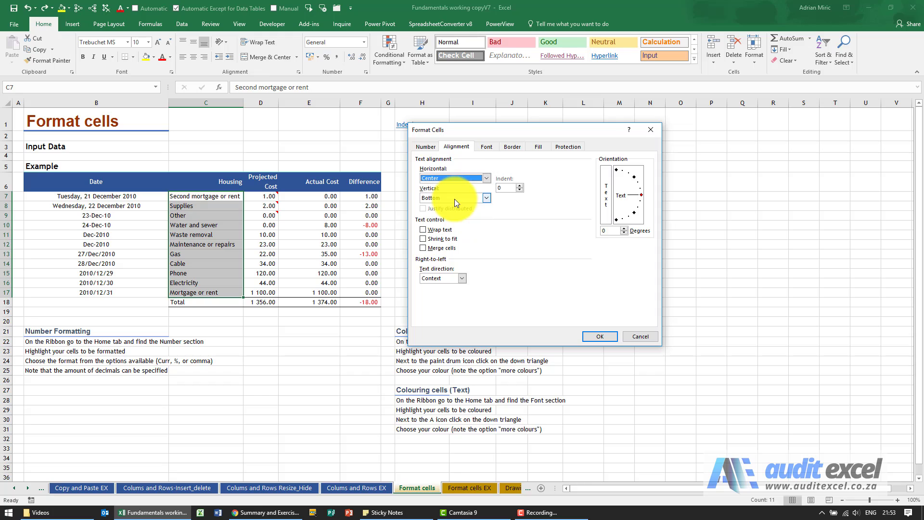
pyautogui.click(590, 334)
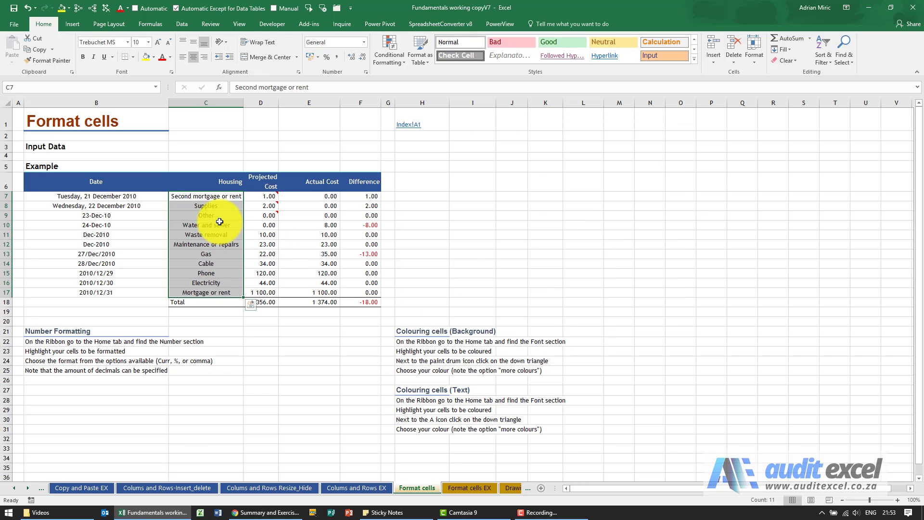
pyautogui.hotkey('ctrl', '1')
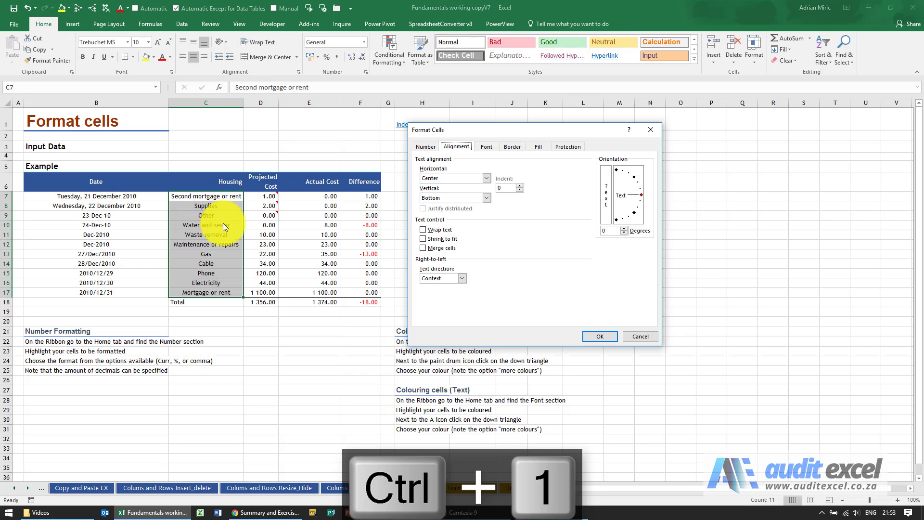
pyautogui.click(486, 178)
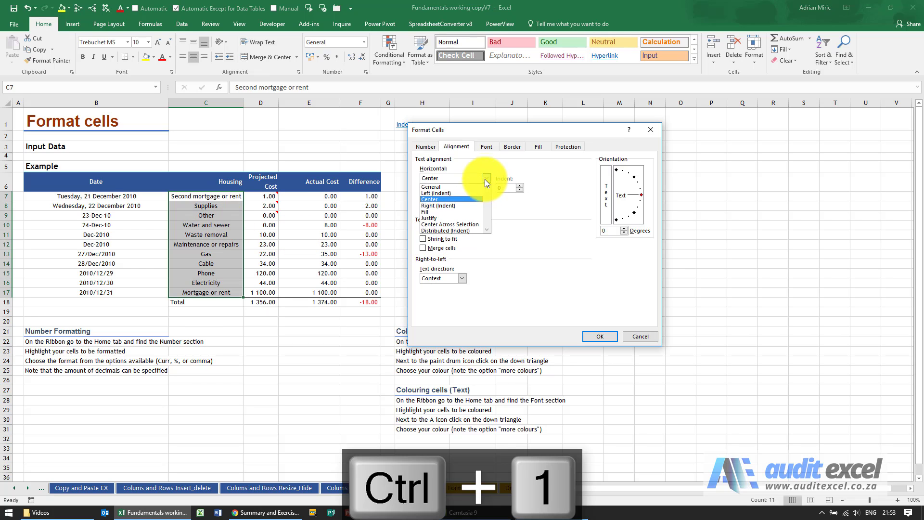
pyautogui.click(466, 206)
pyautogui.click(596, 335)
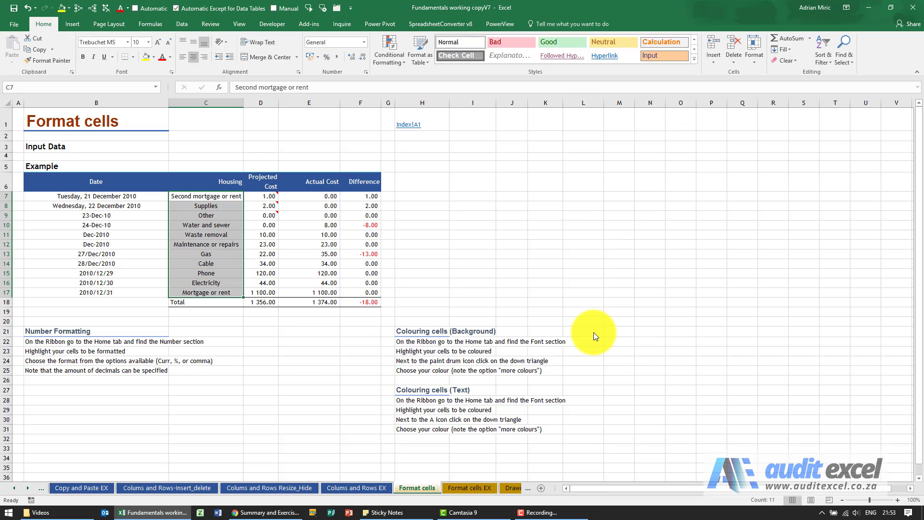
pyautogui.hotkey('ctrl', '1')
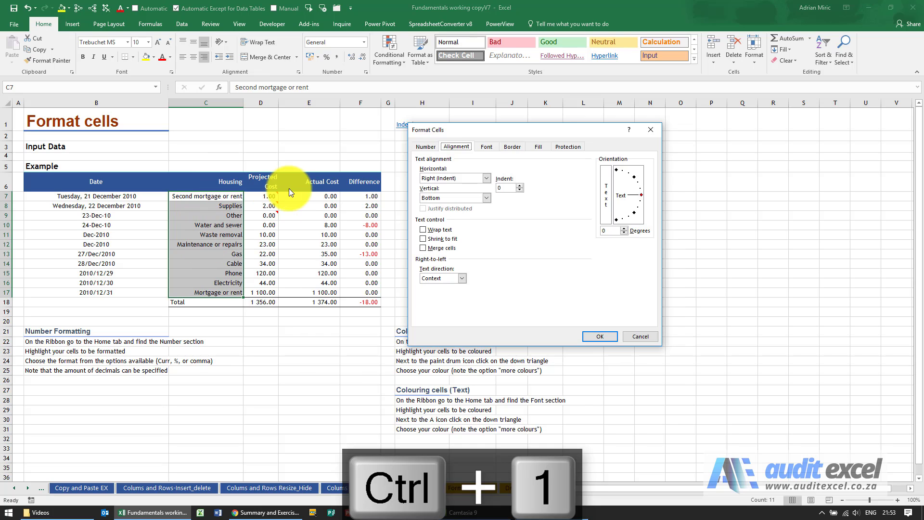
pyautogui.click(486, 177)
pyautogui.click(469, 188)
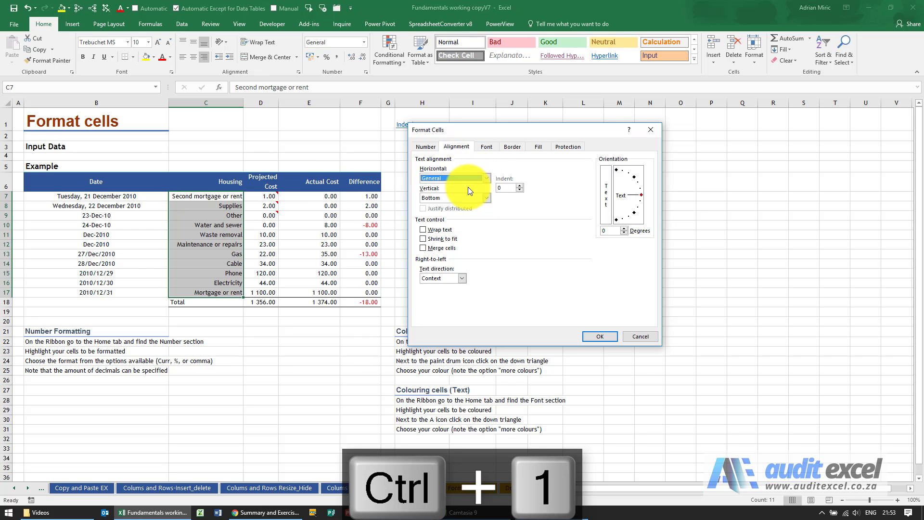
# Step: Confirm General alignment for the Housing labels, then set header row B6:F6 to Top vertical alignment
pyautogui.click(595, 337)
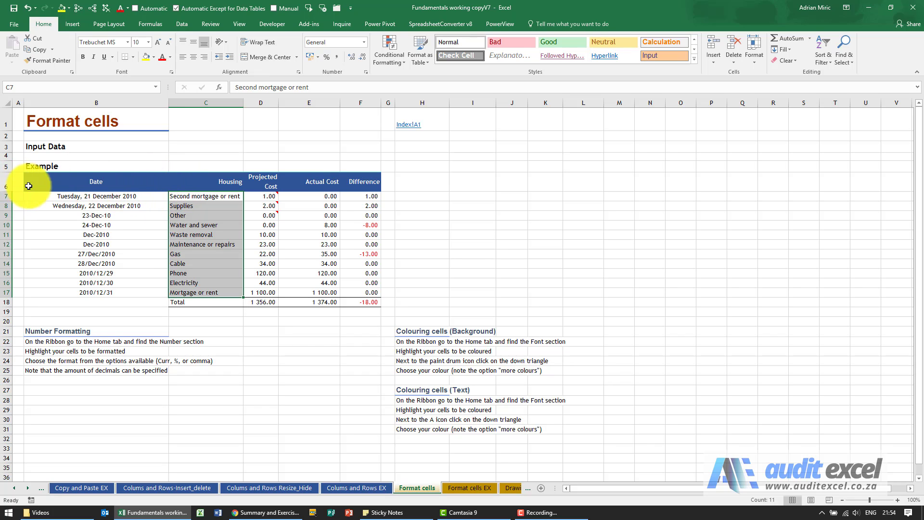
pyautogui.moveTo(154, 186); pyautogui.dragTo(344, 184)
pyautogui.hotkey('ctrl', '1')
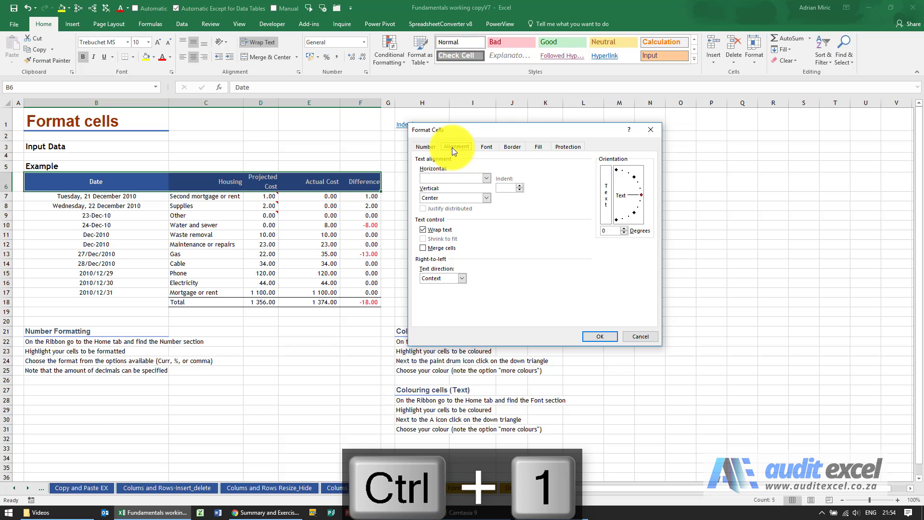
pyautogui.click(486, 197)
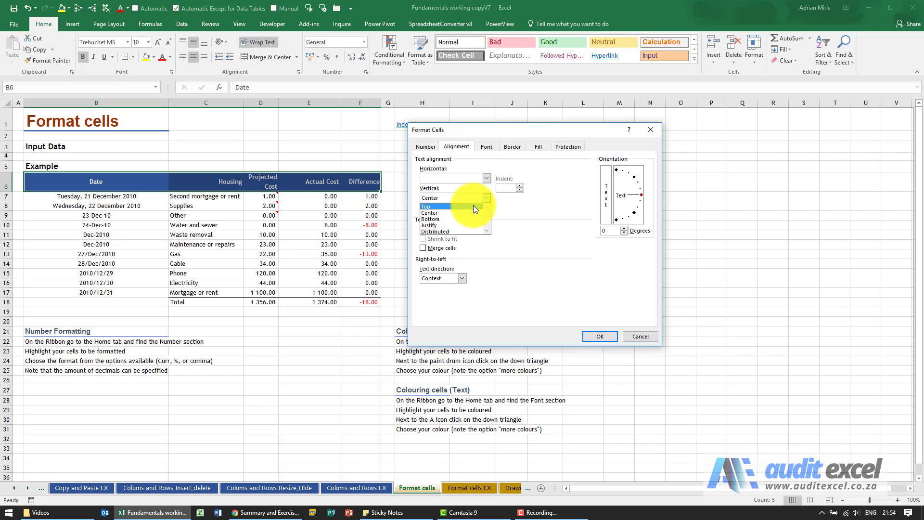
pyautogui.click(473, 206)
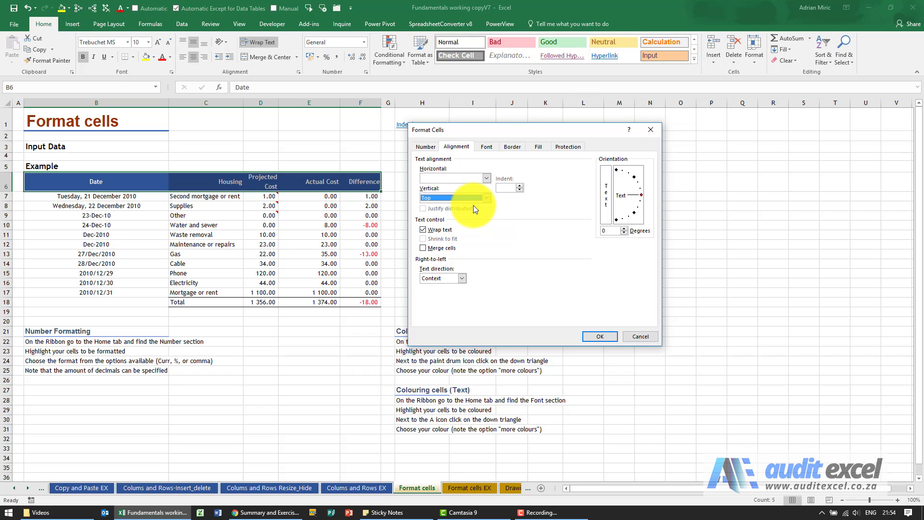
pyautogui.click(601, 337)
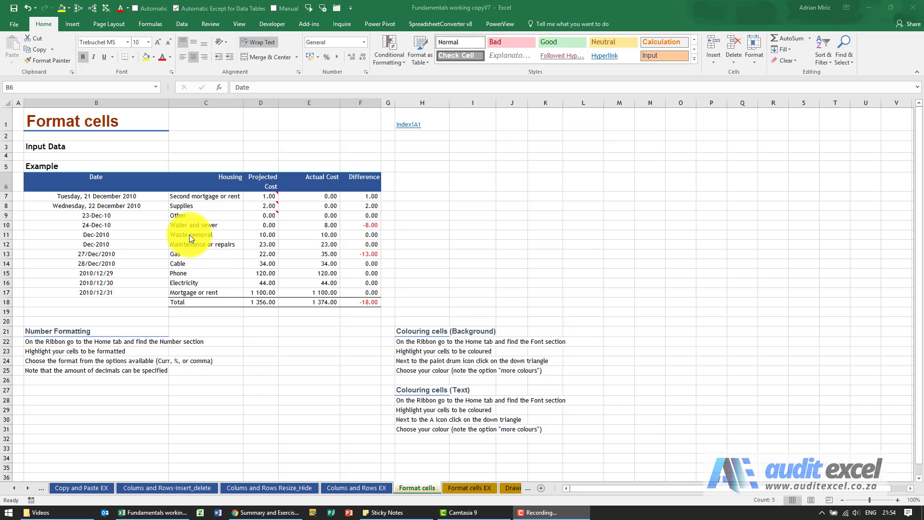
pyautogui.hotkey('ctrl', '1')
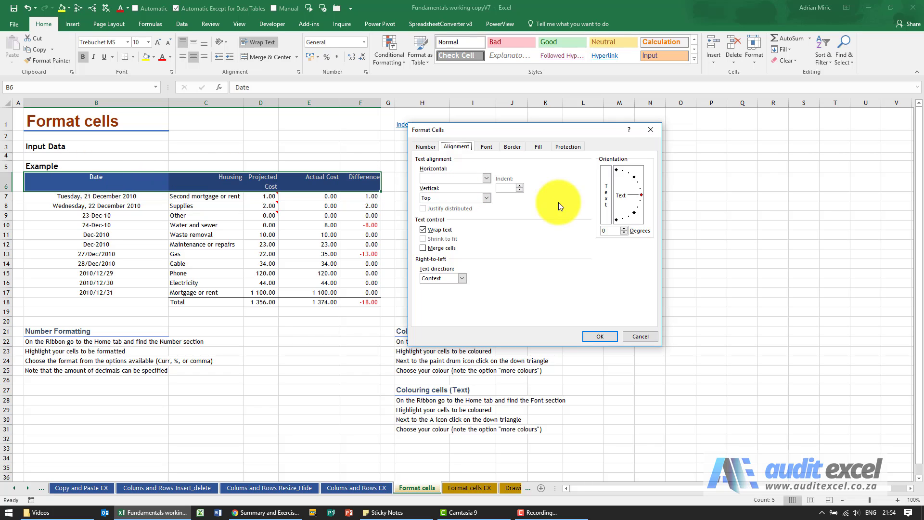
pyautogui.moveTo(640, 195); pyautogui.dragTo(635, 214)
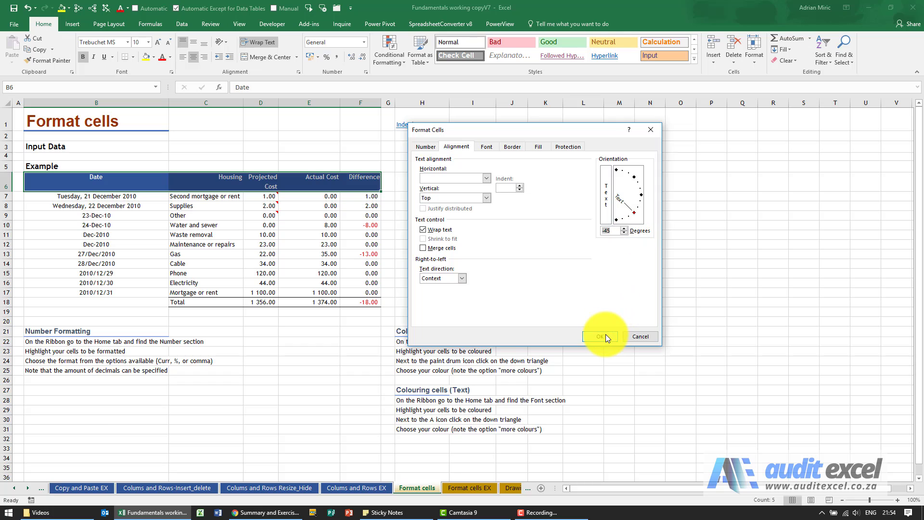
pyautogui.click(606, 335)
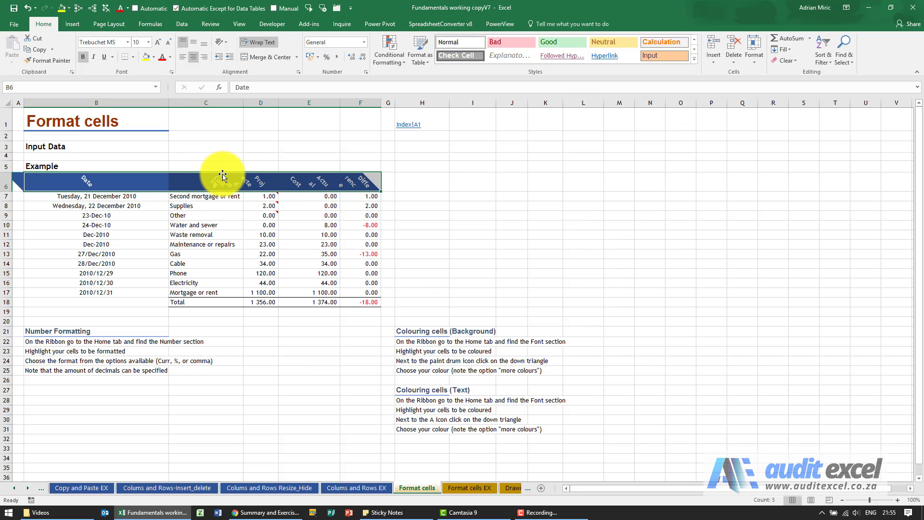
pyautogui.click(28, 8)
# Step: Turn off Wrap text for header row B6:F6 and check D6 shows Projected Cost
pyautogui.hotkey('ctrl', '1')
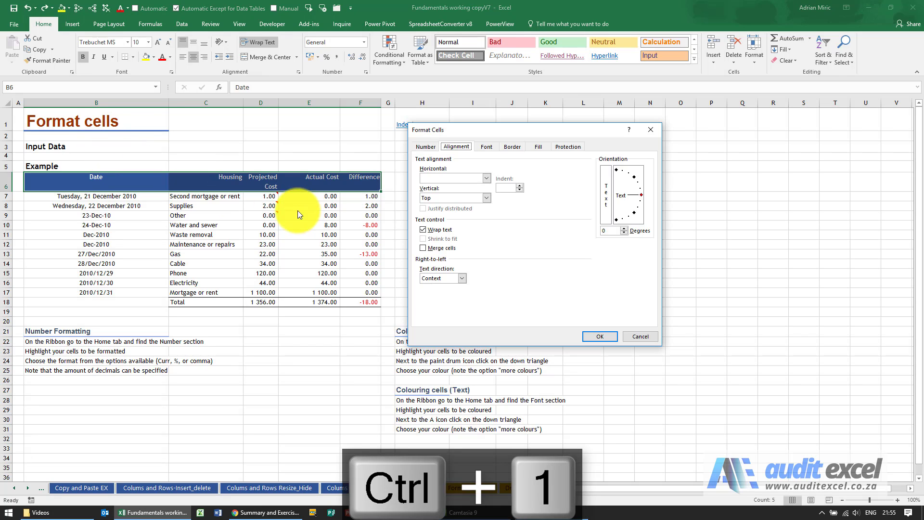
pyautogui.click(424, 228)
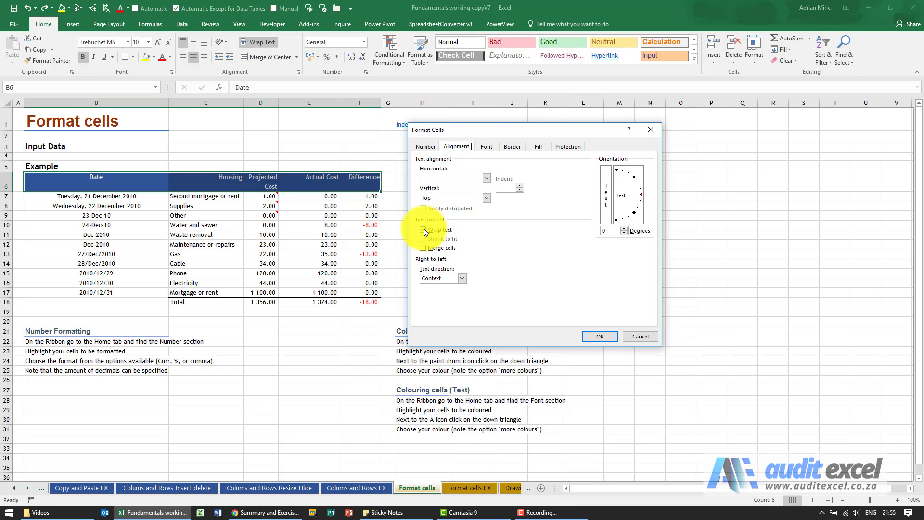
pyautogui.click(424, 229)
pyautogui.click(591, 337)
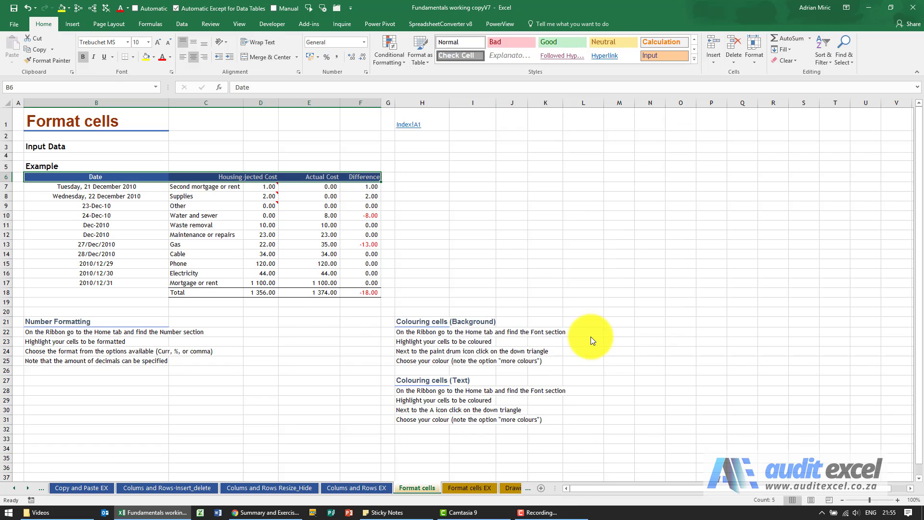
pyautogui.click(263, 177)
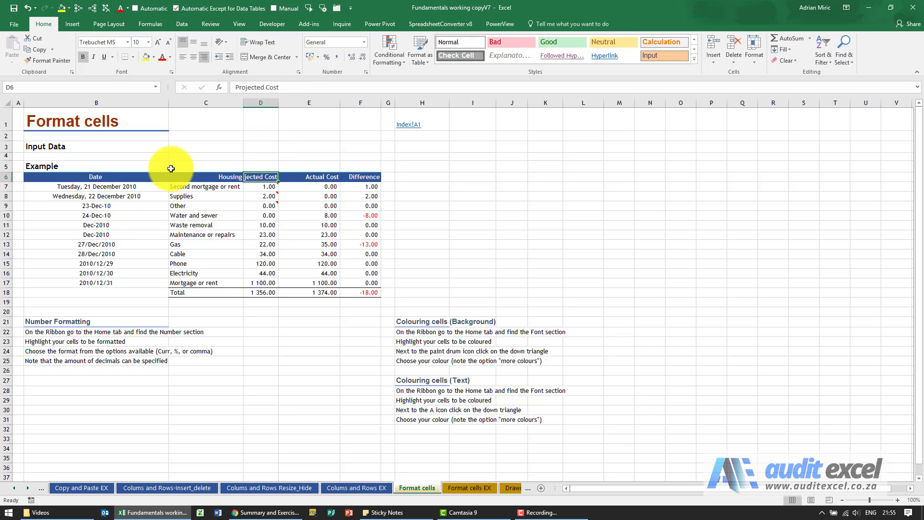
# Step: Apply Wrap text to the header row B6:F6
pyautogui.click(109, 176)
pyautogui.moveTo(186, 179); pyautogui.dragTo(346, 178)
pyautogui.hotkey('ctrl', '1')
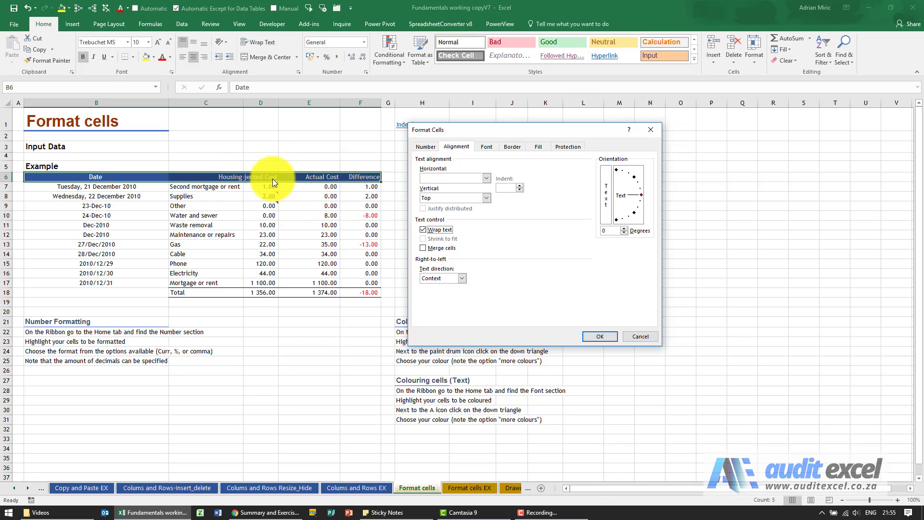
pyautogui.click(588, 336)
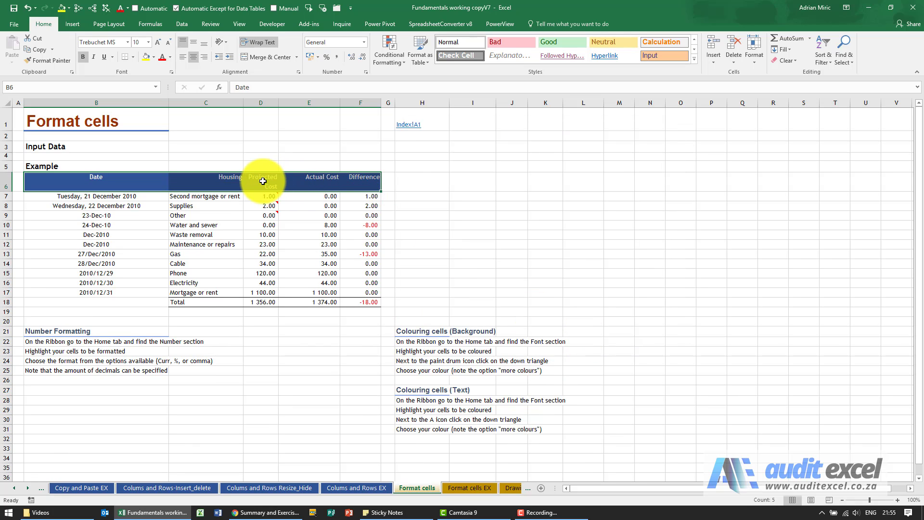
# Step: Try Shrink to fit instead of wrapping on the headers, then undo it
pyautogui.hotkey('ctrl', '1')
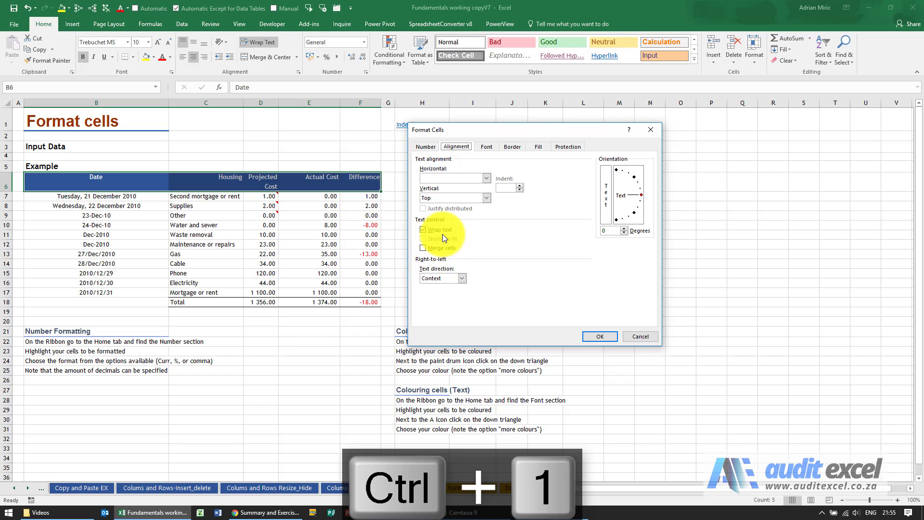
pyautogui.click(423, 230)
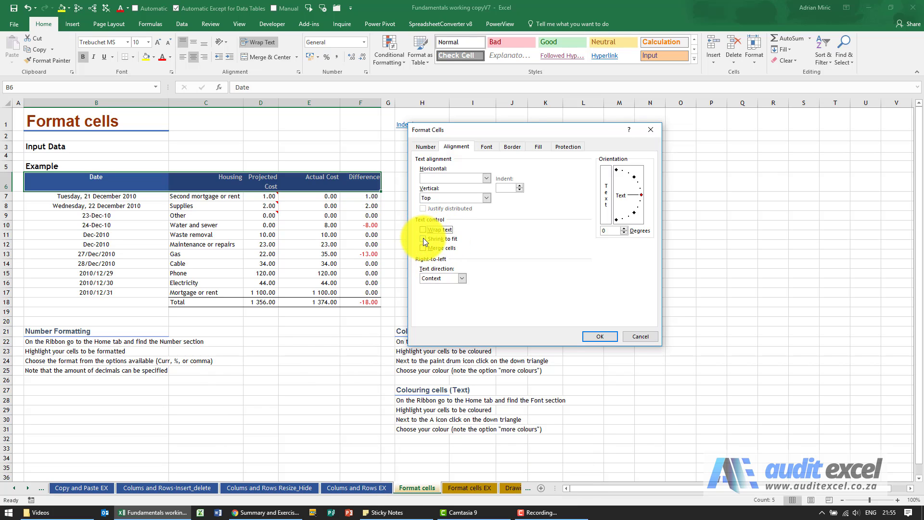
pyautogui.click(423, 239)
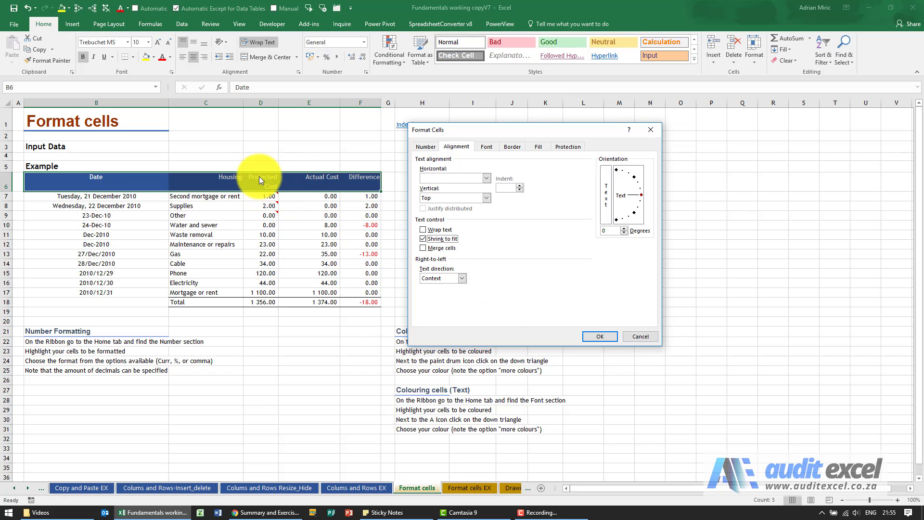
pyautogui.click(587, 336)
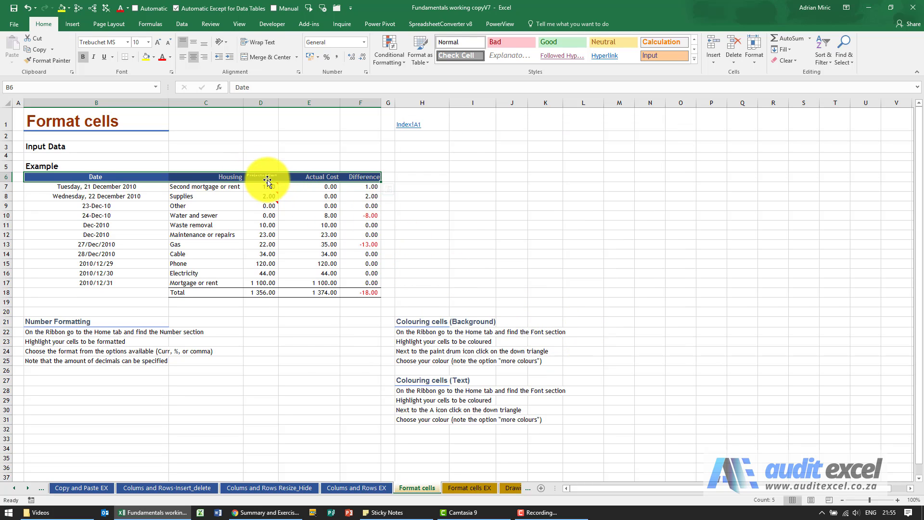
pyautogui.click(28, 10)
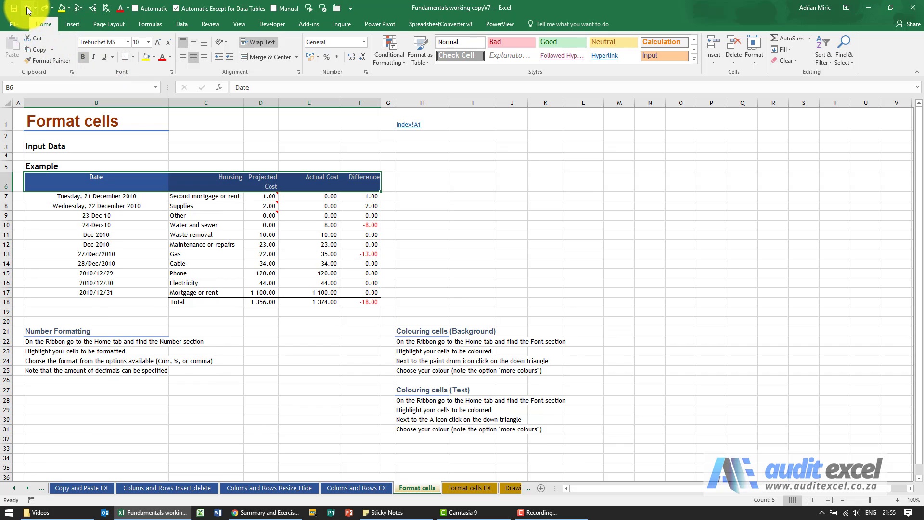
# Step: Merge the Format cells title across B1:C1
pyautogui.hotkey('ctrl', '1')
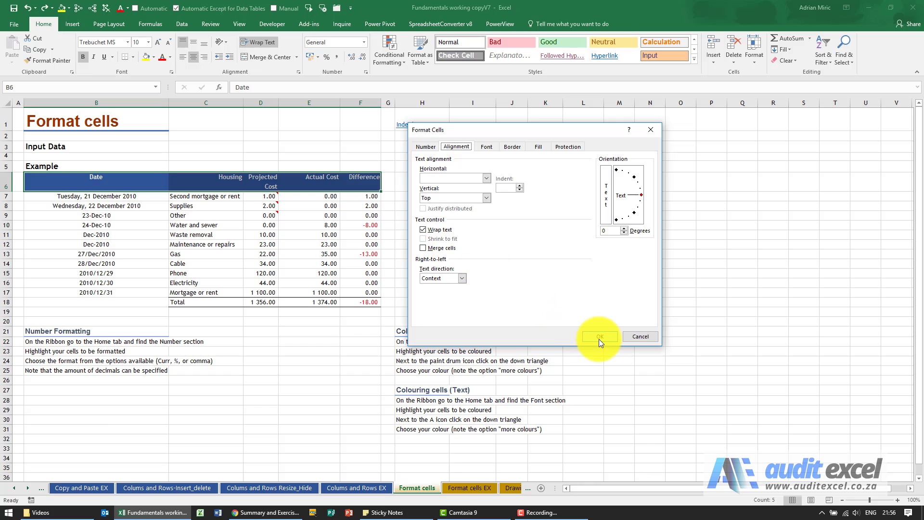
pyautogui.click(641, 337)
pyautogui.click(109, 121)
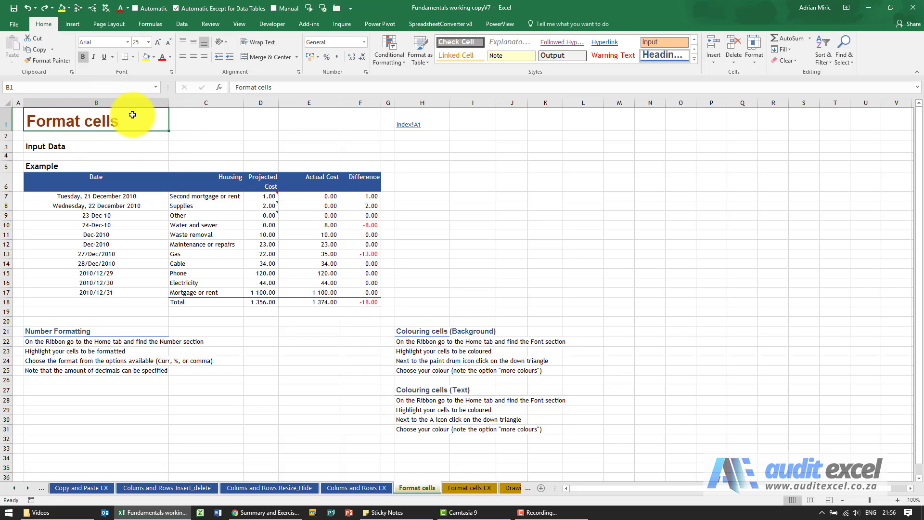
pyautogui.moveTo(128, 113); pyautogui.dragTo(190, 124)
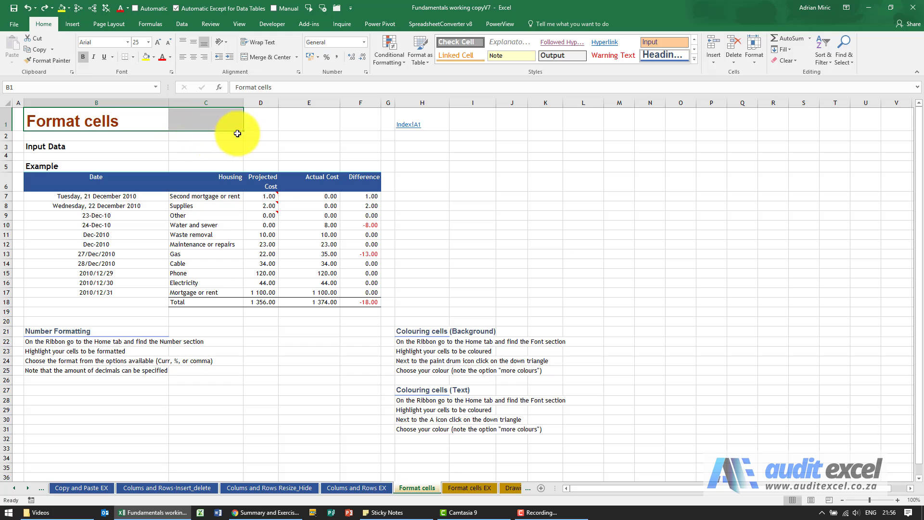
pyautogui.hotkey('ctrl', '1')
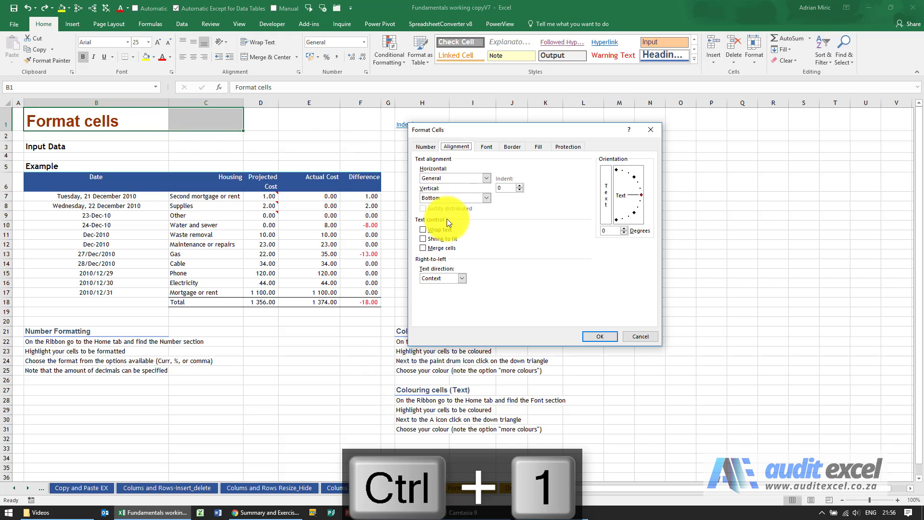
pyautogui.click(436, 247)
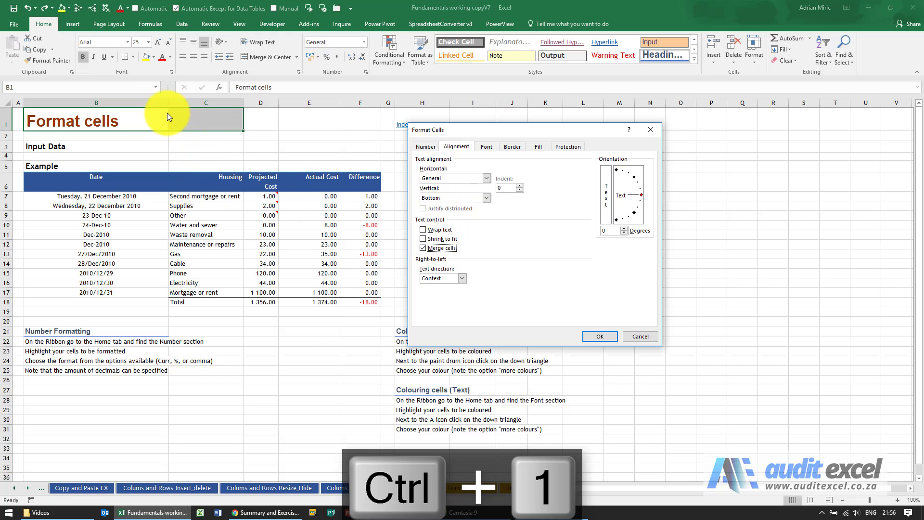
pyautogui.click(602, 335)
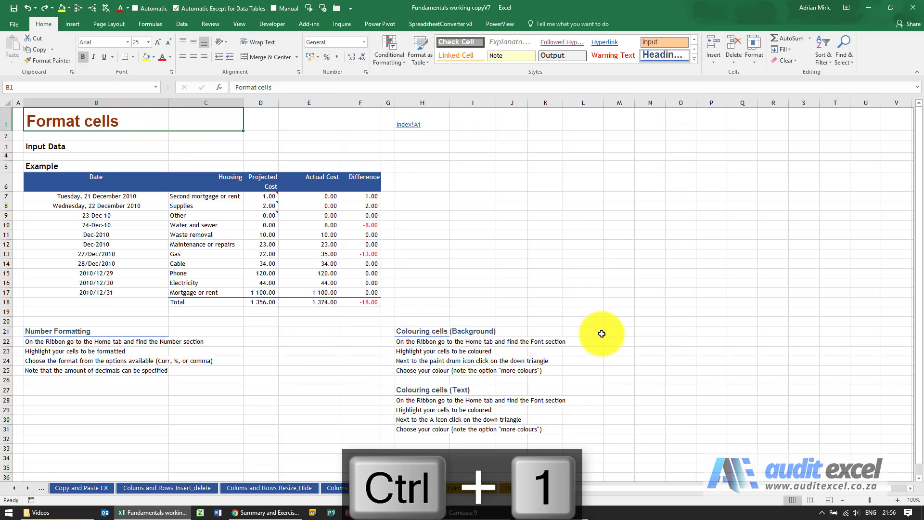
# Step: Unmerge B1:C1 and reopen Format Cells for those cells
pyautogui.click(280, 120)
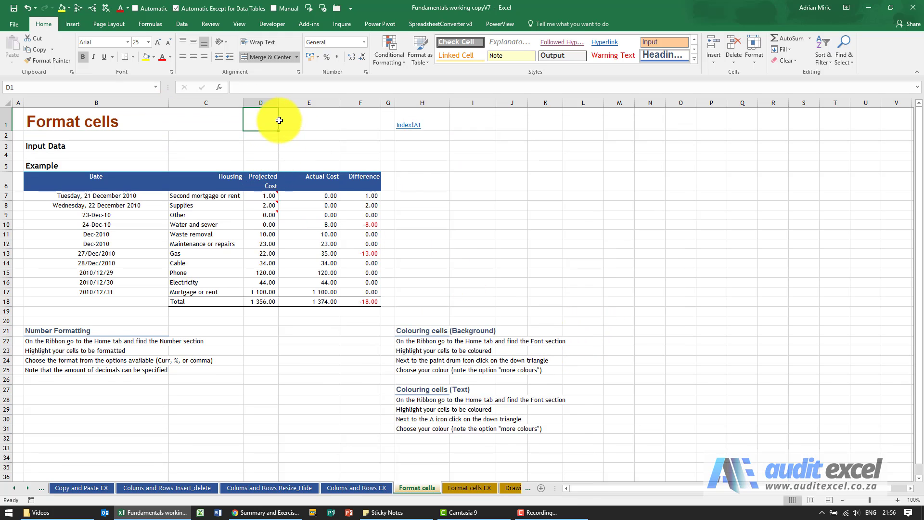
pyautogui.click(192, 117)
pyautogui.click(275, 119)
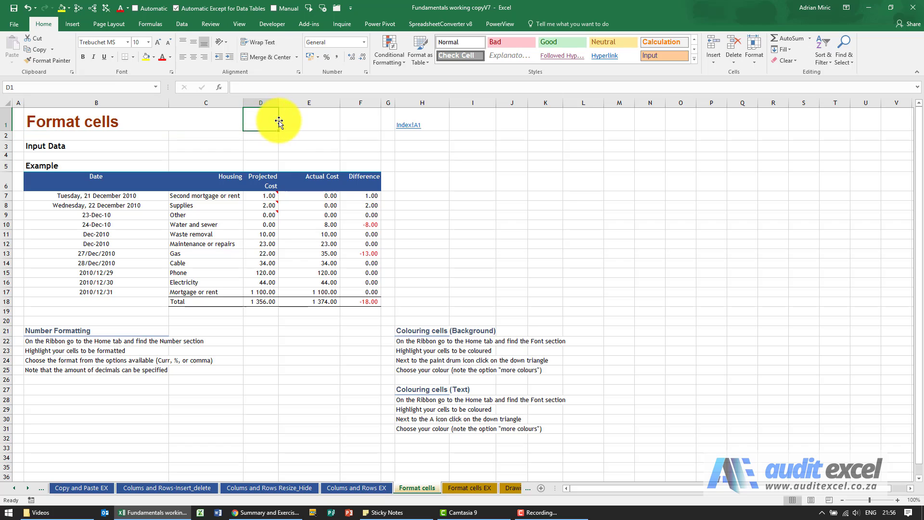
pyautogui.click(226, 119)
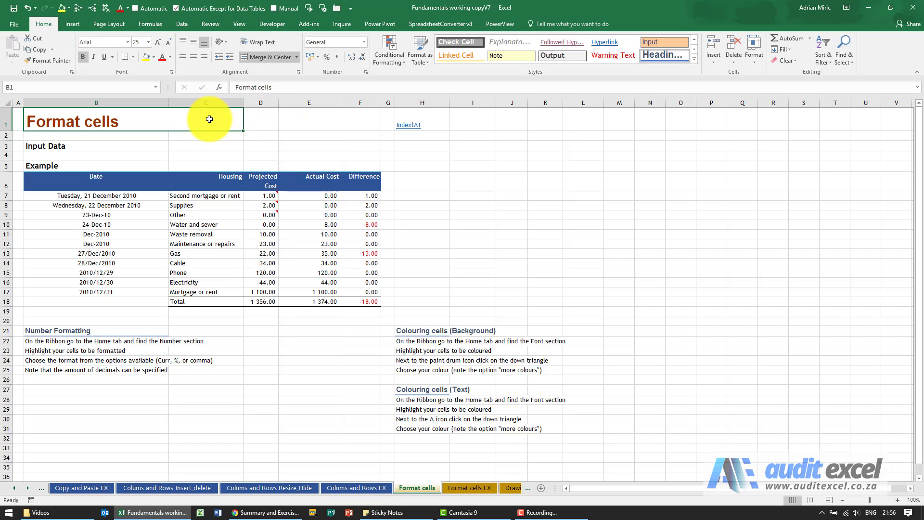
pyautogui.click(253, 120)
pyautogui.click(221, 120)
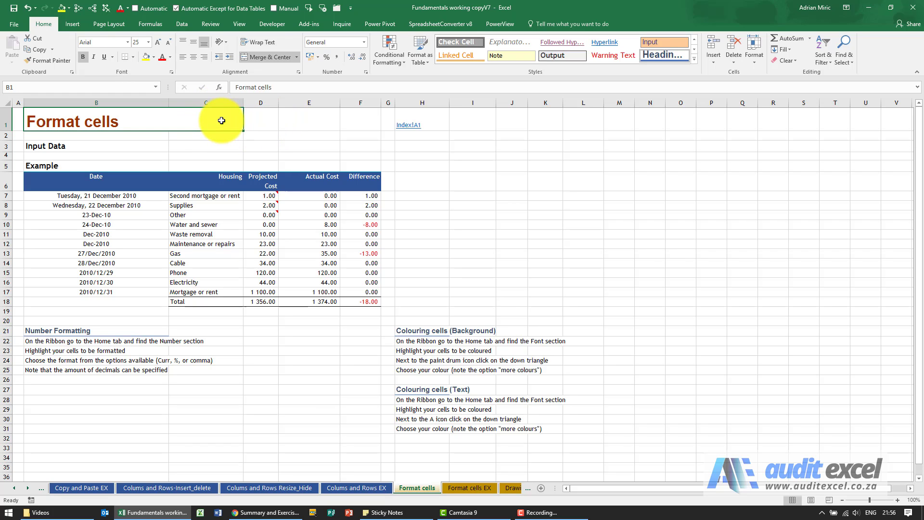
pyautogui.hotkey('ctrl', '1')
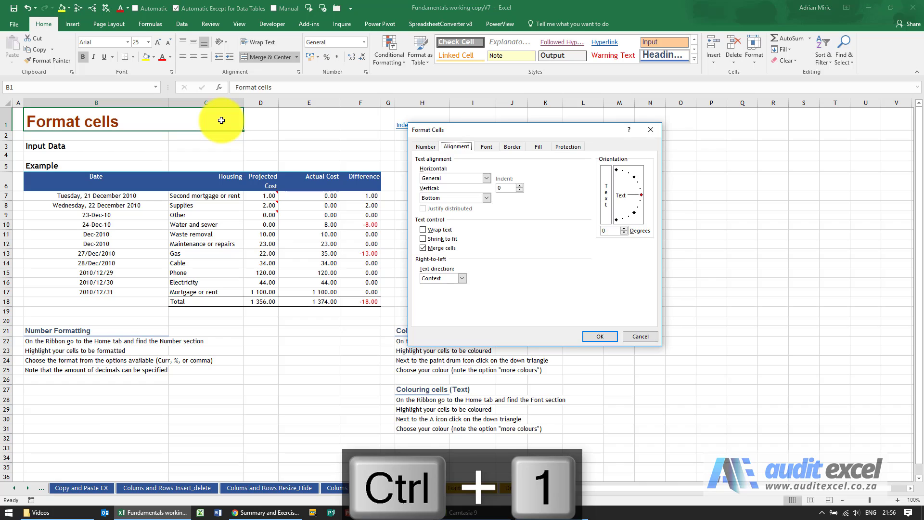
pyautogui.click(437, 244)
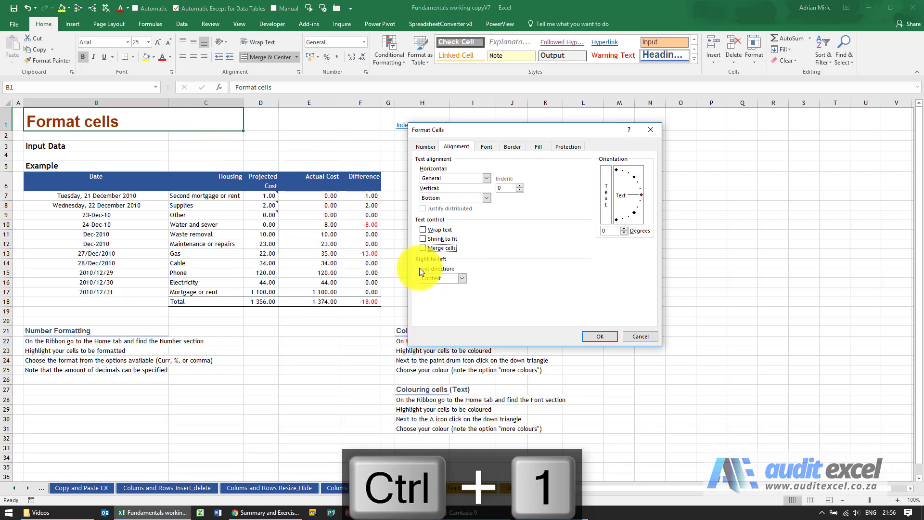
pyautogui.click(599, 336)
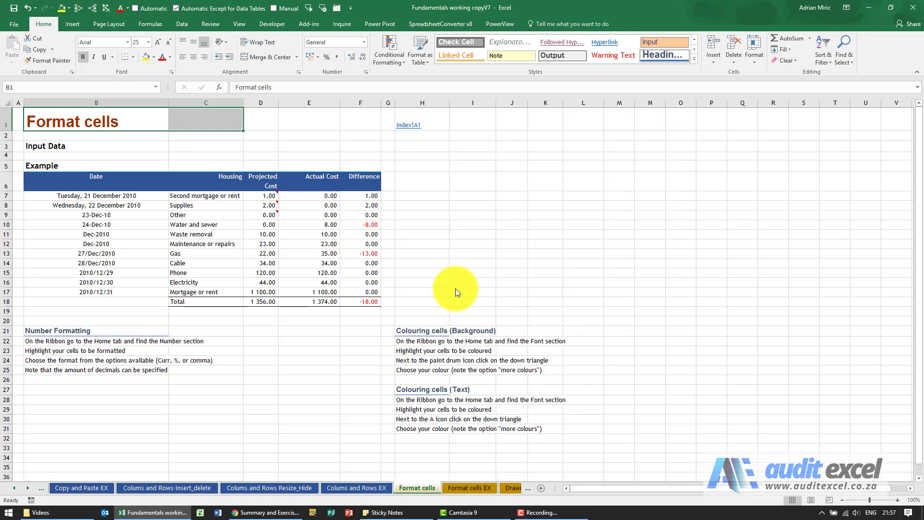
pyautogui.hotkey('ctrl', '1')
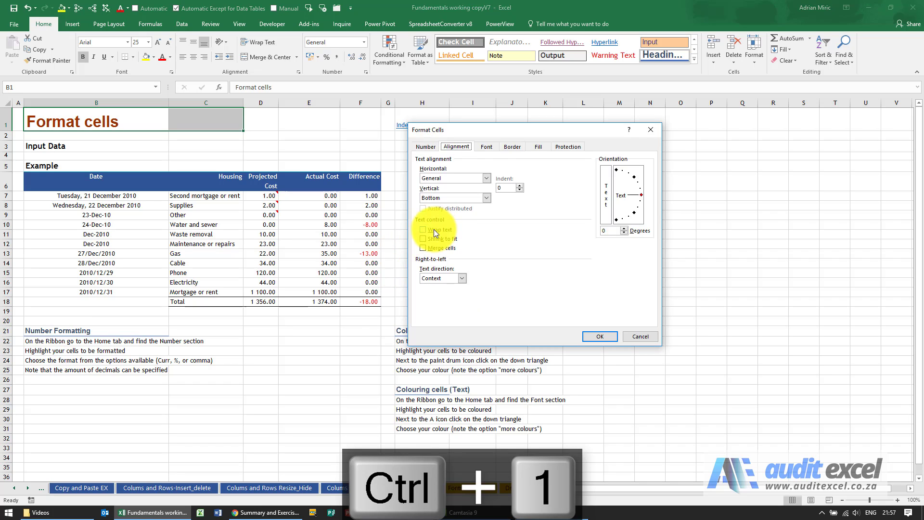
# Step: Try a red font colour on the B1 title, then undo it
pyautogui.click(486, 147)
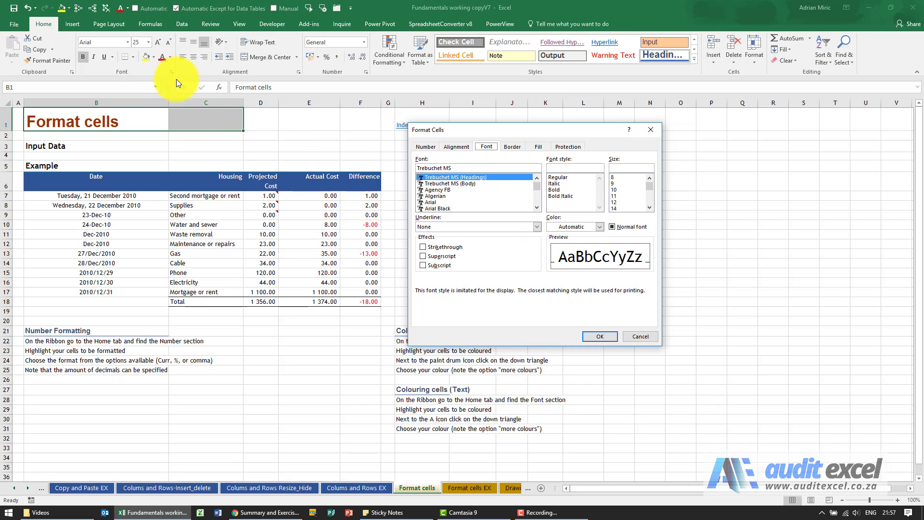
pyautogui.click(597, 227)
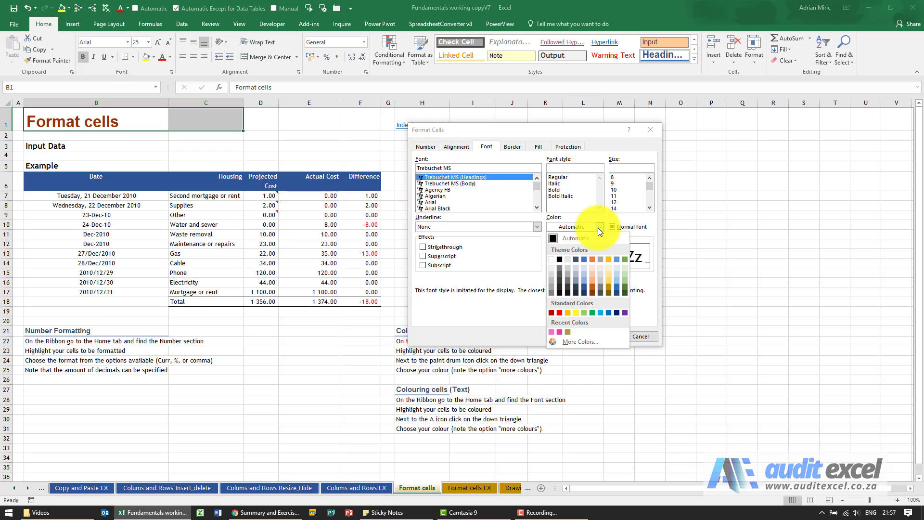
pyautogui.click(559, 312)
pyautogui.click(593, 332)
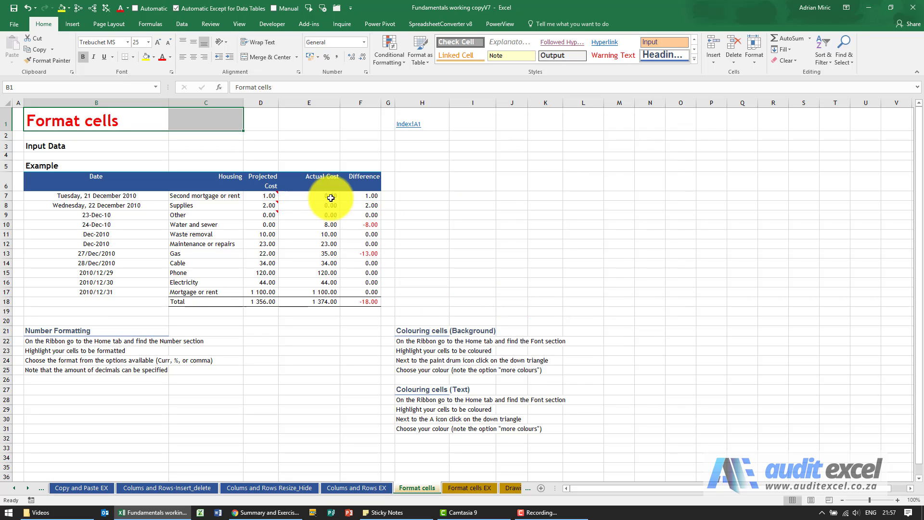
pyautogui.click(27, 12)
# Step: Add strikethrough to the B1 title, then remove it so it reads normally
pyautogui.hotkey('ctrl', '1')
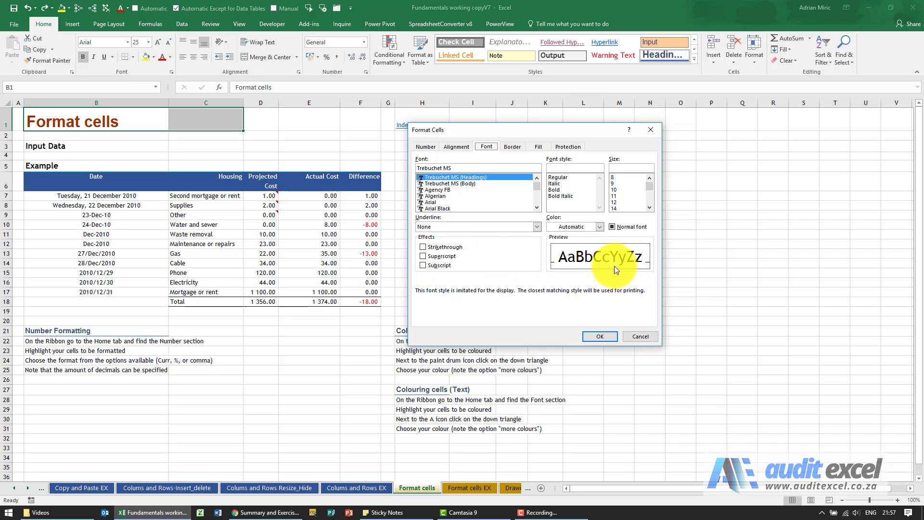
pyautogui.click(423, 247)
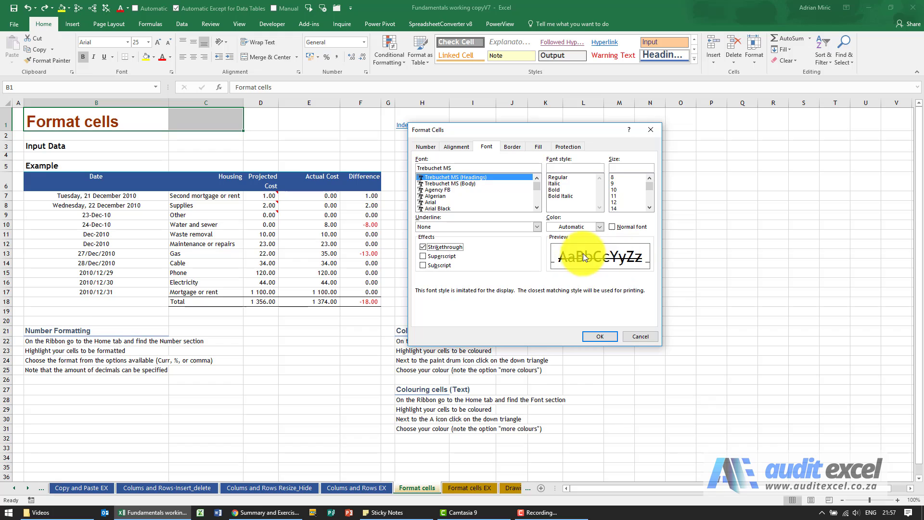
pyautogui.click(596, 336)
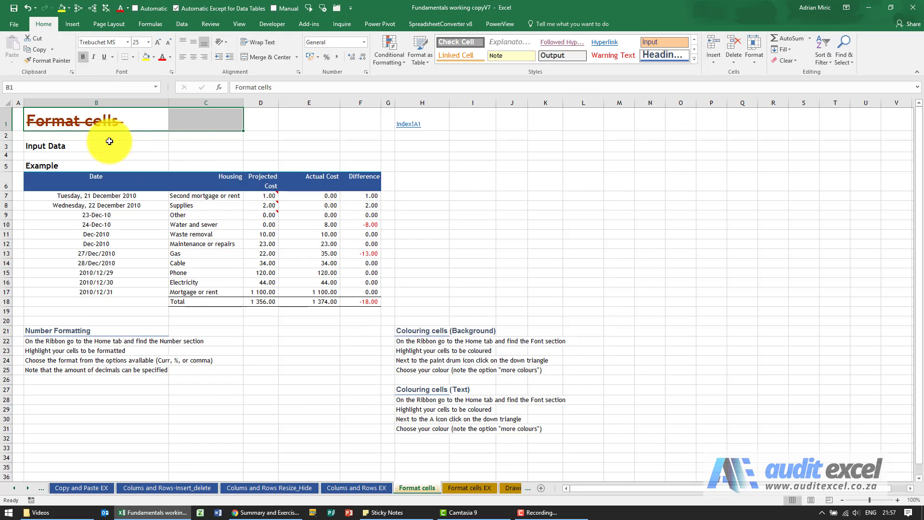
pyautogui.hotkey('ctrl', '1')
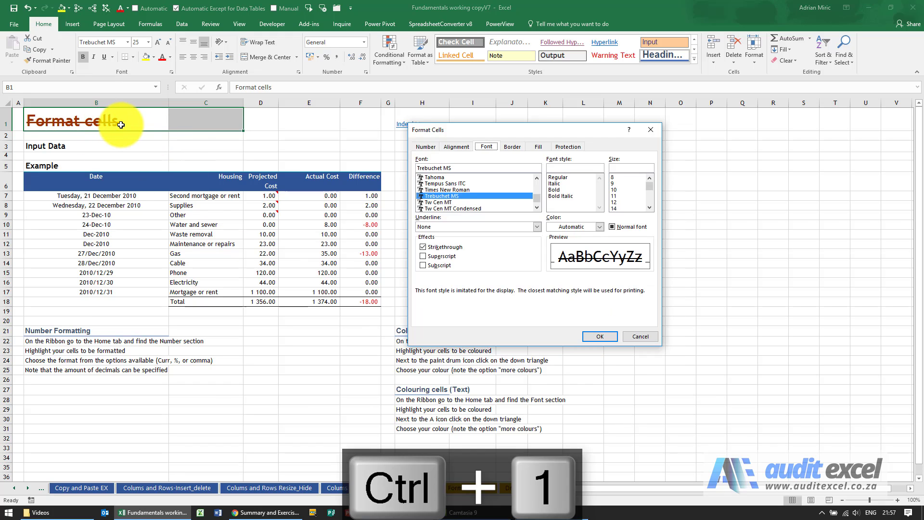
pyautogui.click(423, 250)
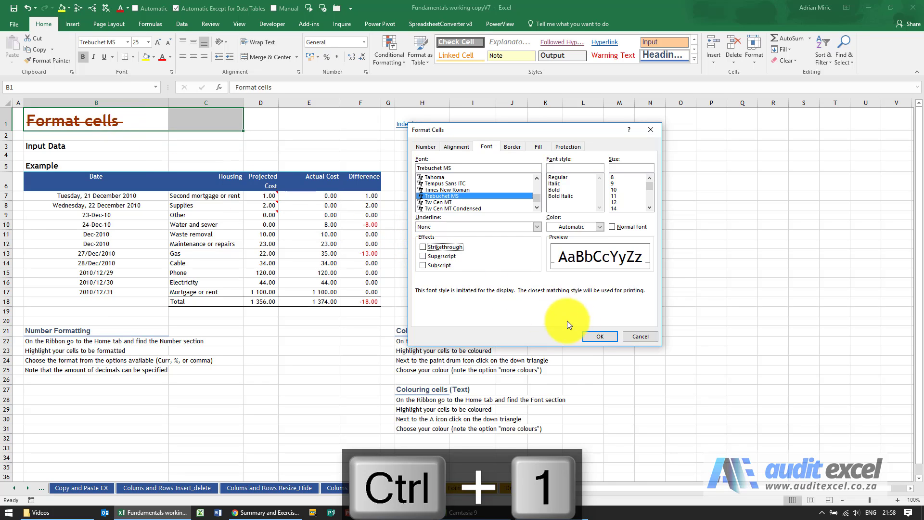
pyautogui.click(591, 334)
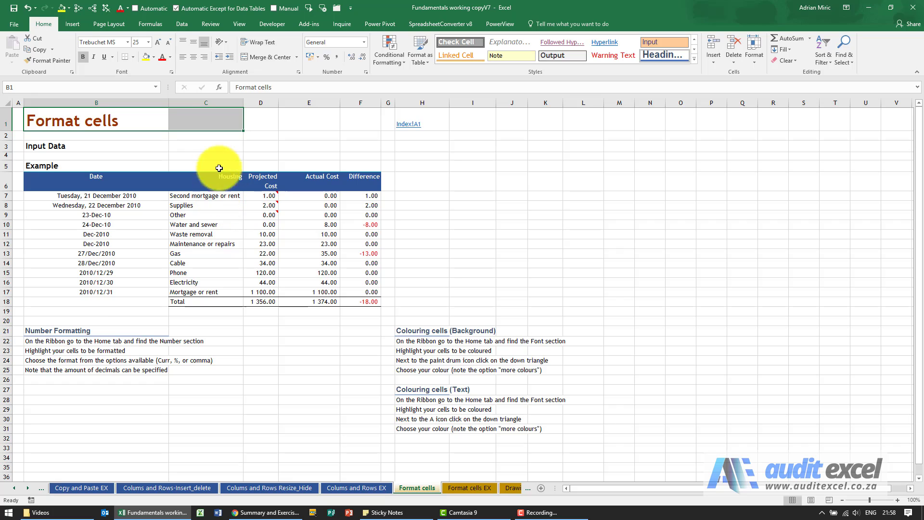
pyautogui.click(259, 120)
# Step: Enter m2 in D1 and format the 2 as superscript
pyautogui.write('m2')
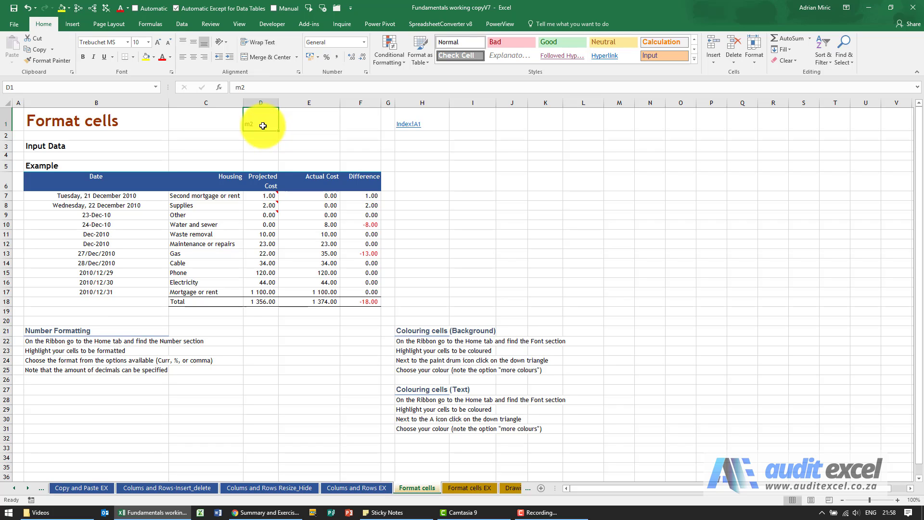
pyautogui.click(243, 87)
pyautogui.doubleClick(248, 87)
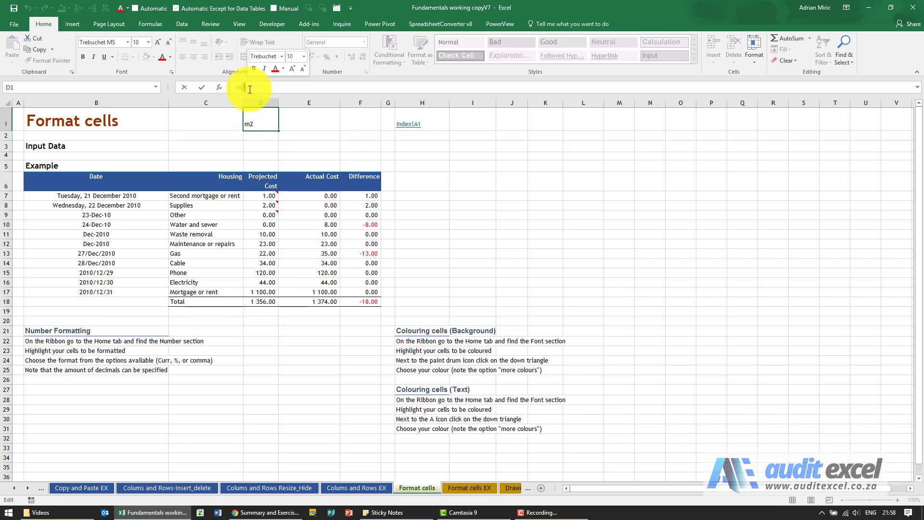
pyautogui.hotkey('ctrl', '1')
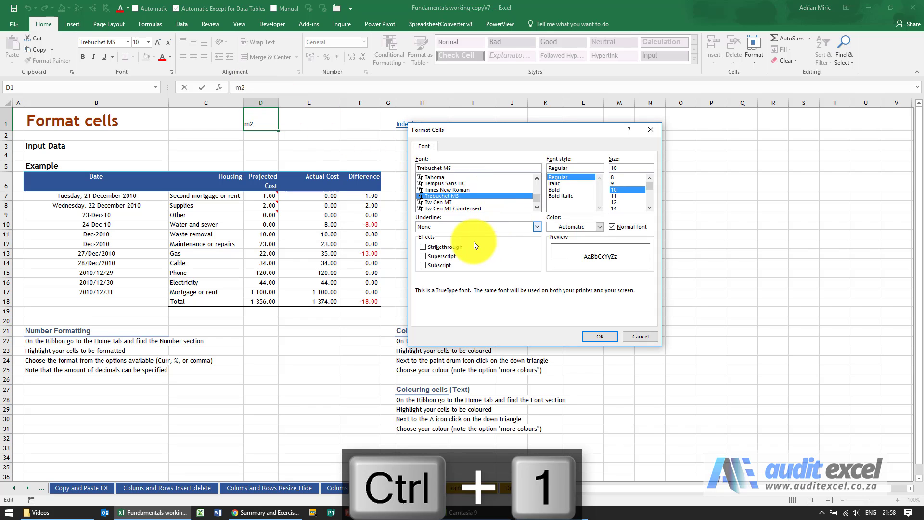
pyautogui.click(436, 254)
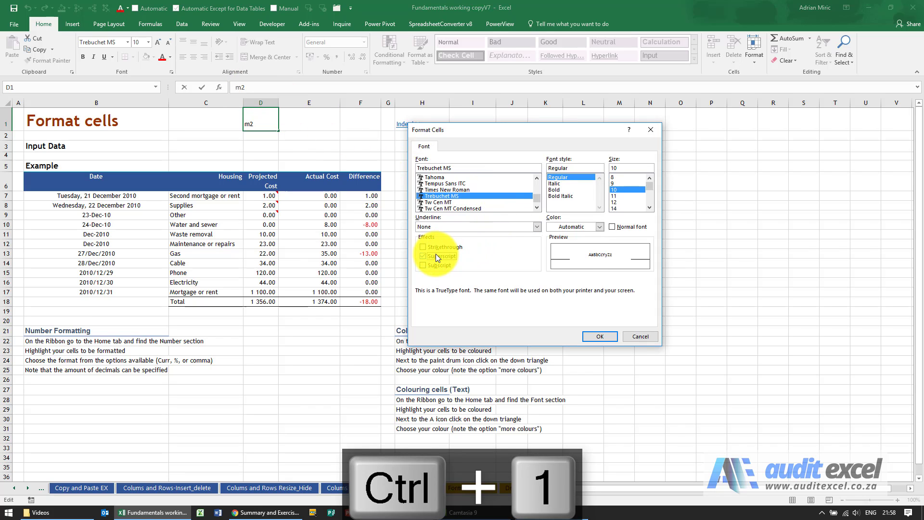
pyautogui.click(597, 336)
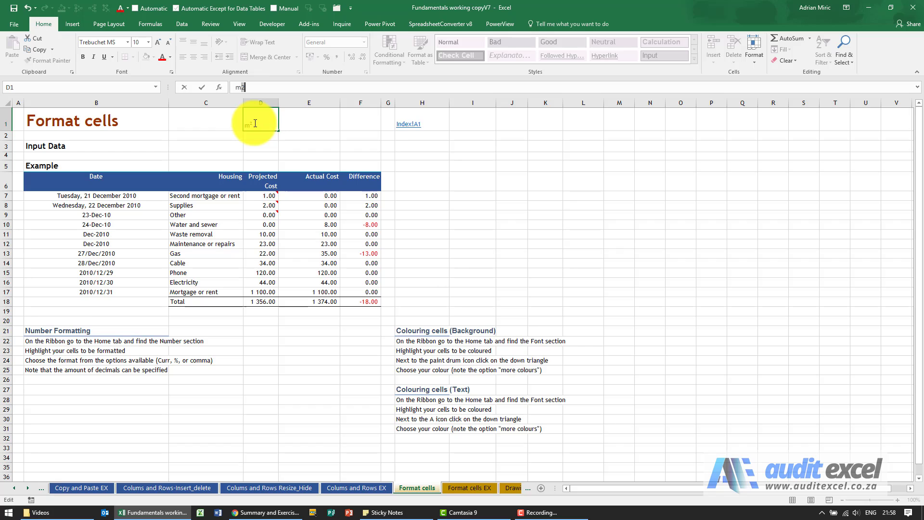
# Step: Change the 2 in m2 from superscript to subscript
pyautogui.hotkey('ctrl', '1')
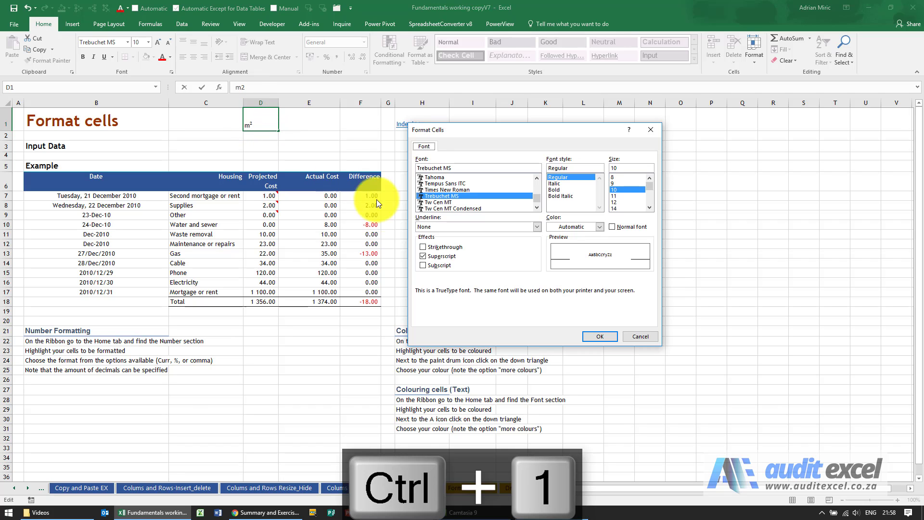
pyautogui.click(422, 265)
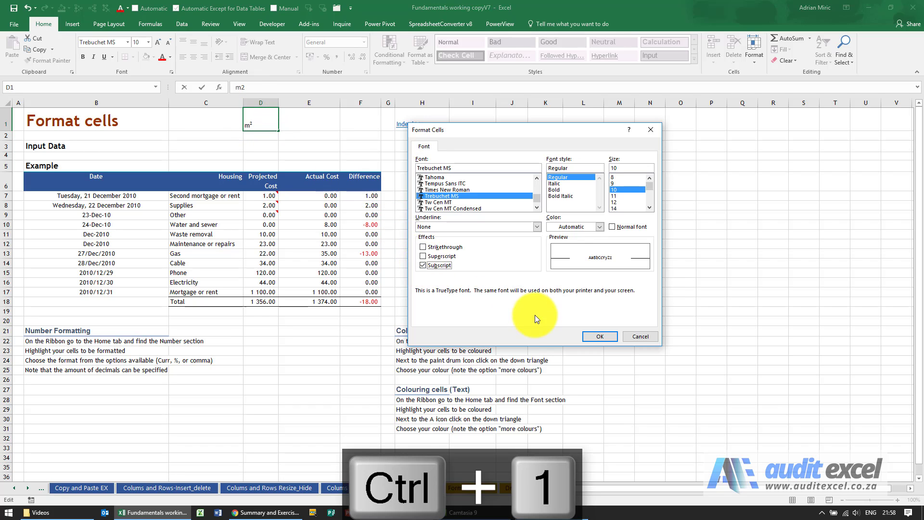
pyautogui.click(585, 339)
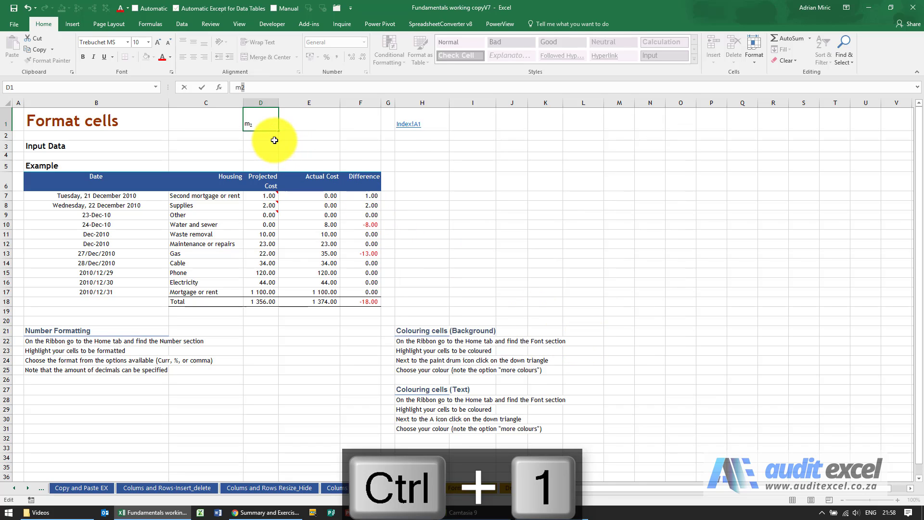
pyautogui.hotkey('ctrl', '1')
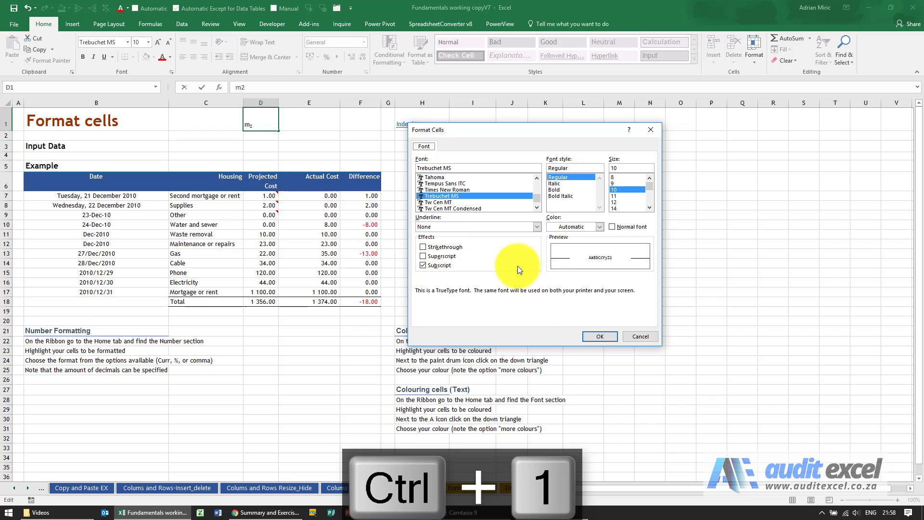
pyautogui.click(633, 340)
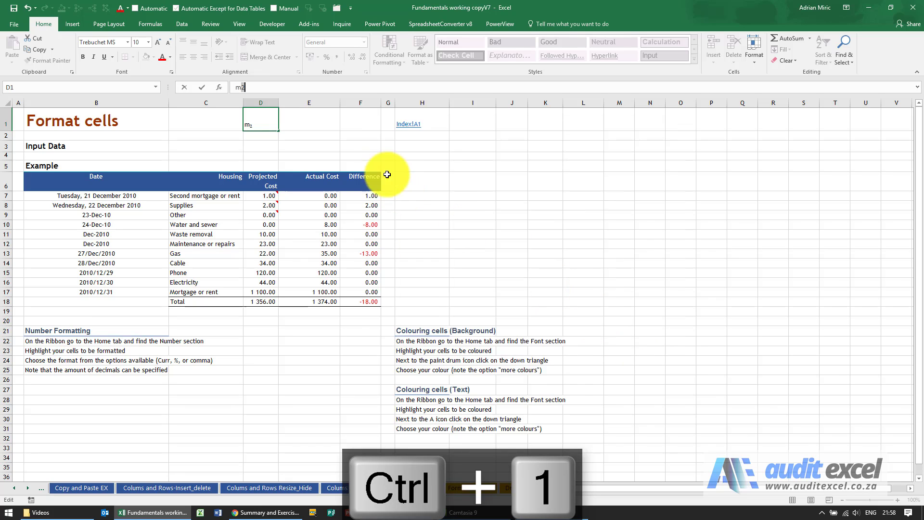
pyautogui.doubleClick(241, 87)
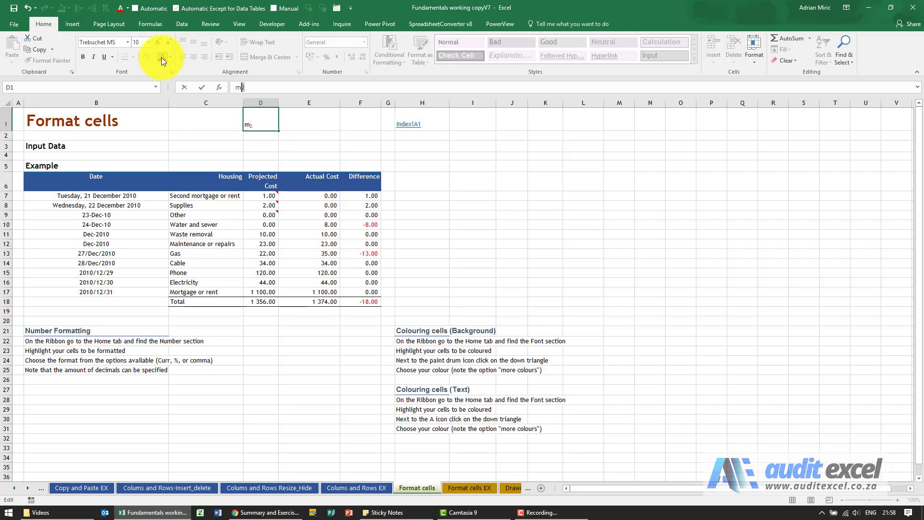
# Step: Commit the m2 entry in D1, then delete it, leaving borders unchanged
pyautogui.press('Return')
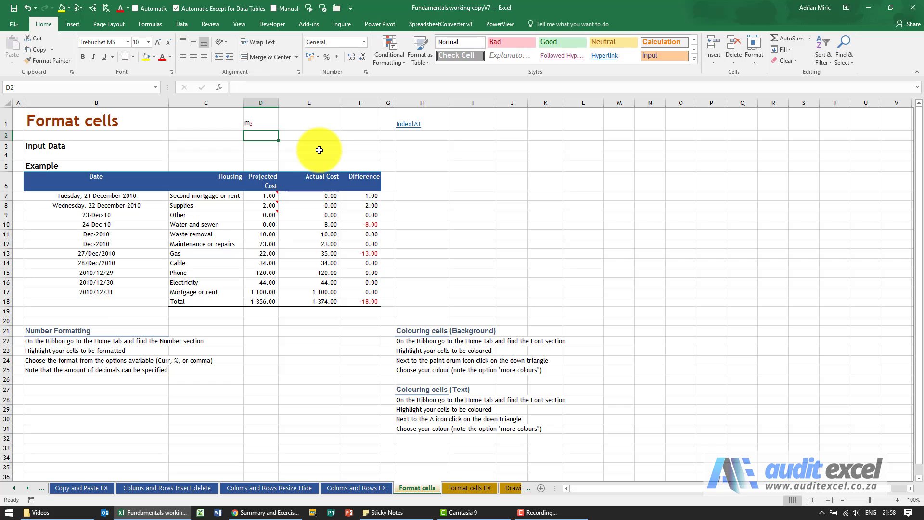
pyautogui.click(261, 123)
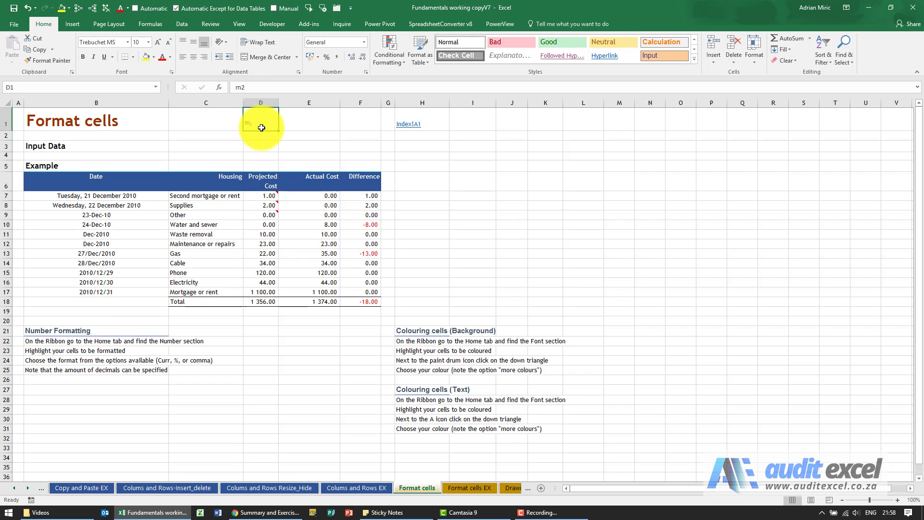
pyautogui.press('Delete')
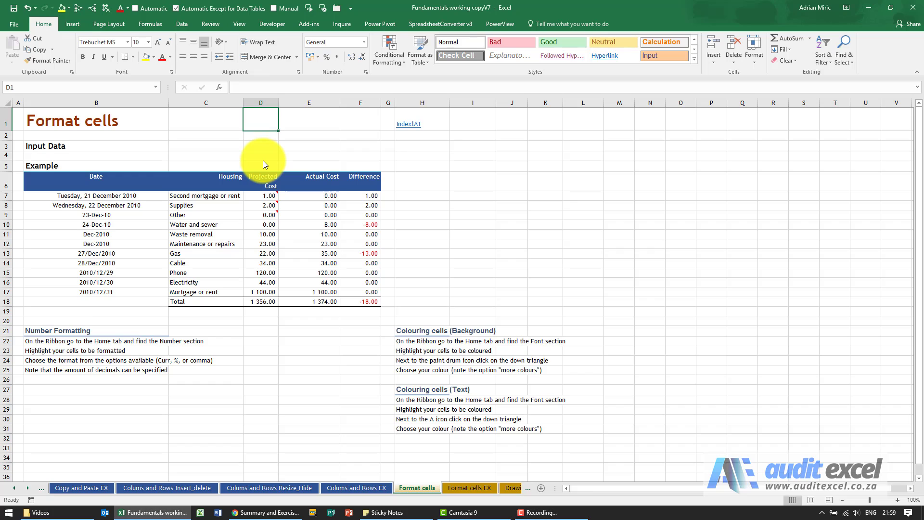
pyautogui.hotkey('ctrl', '1')
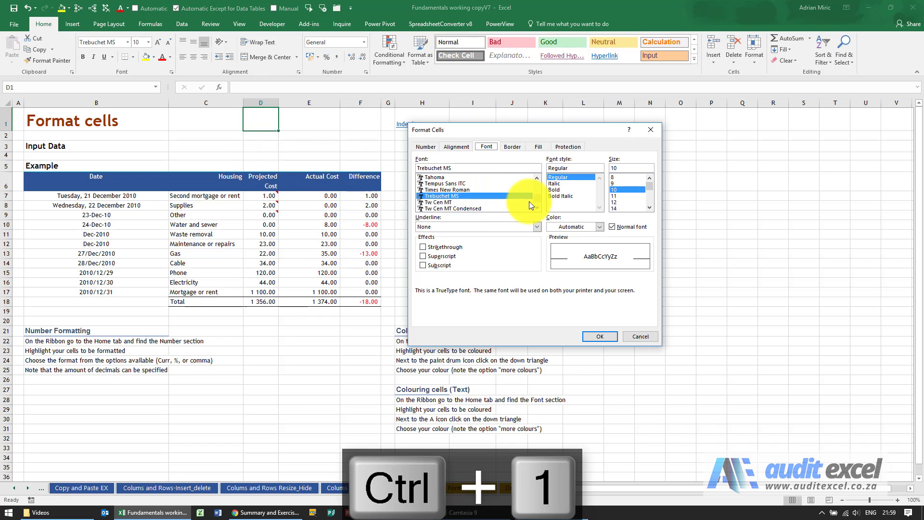
pyautogui.click(514, 148)
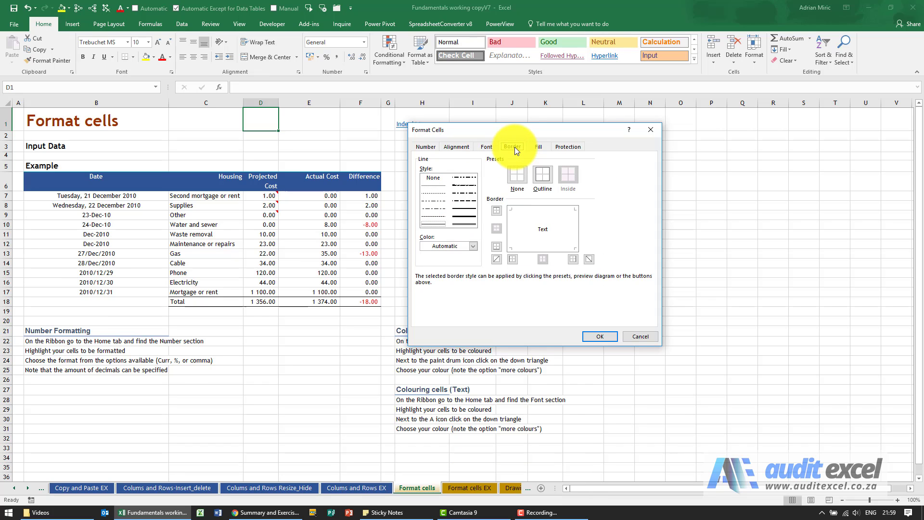
pyautogui.click(634, 337)
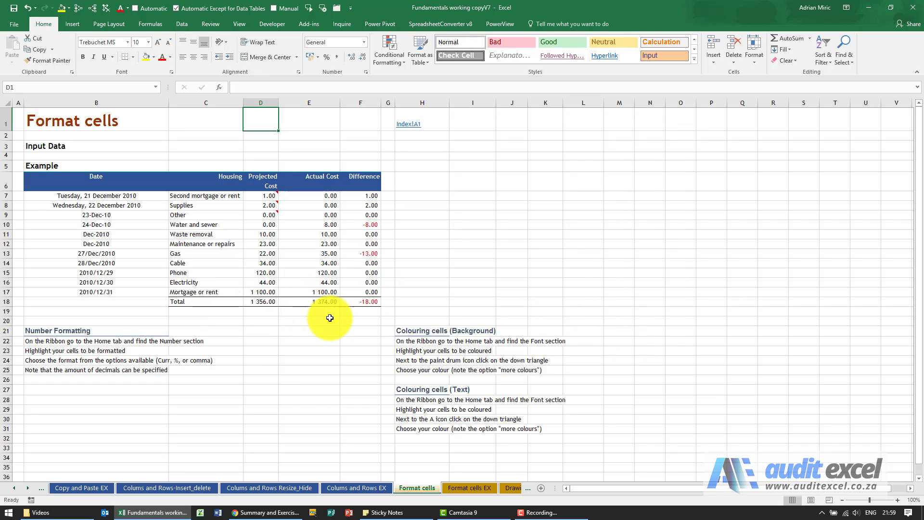
# Step: Select the Total row values D18:F18 and review the border options
pyautogui.moveTo(243, 302); pyautogui.dragTo(345, 302)
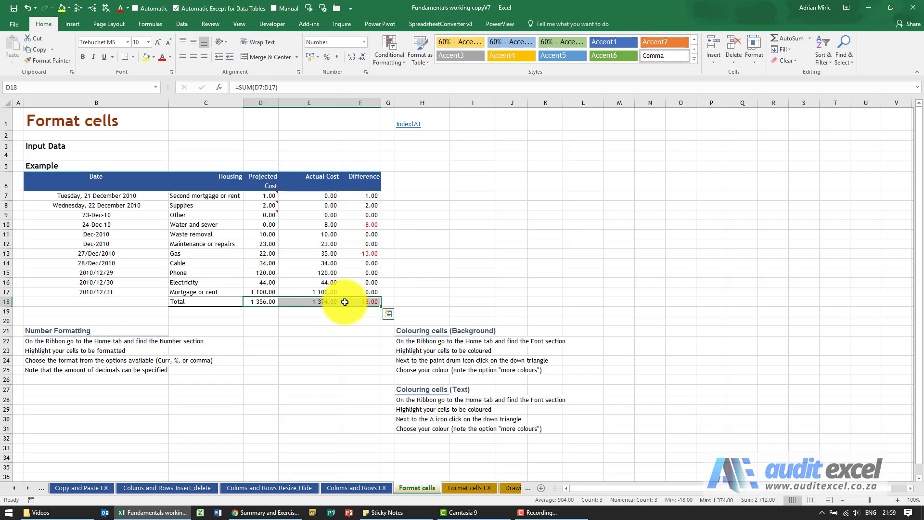
pyautogui.hotkey('ctrl', '1')
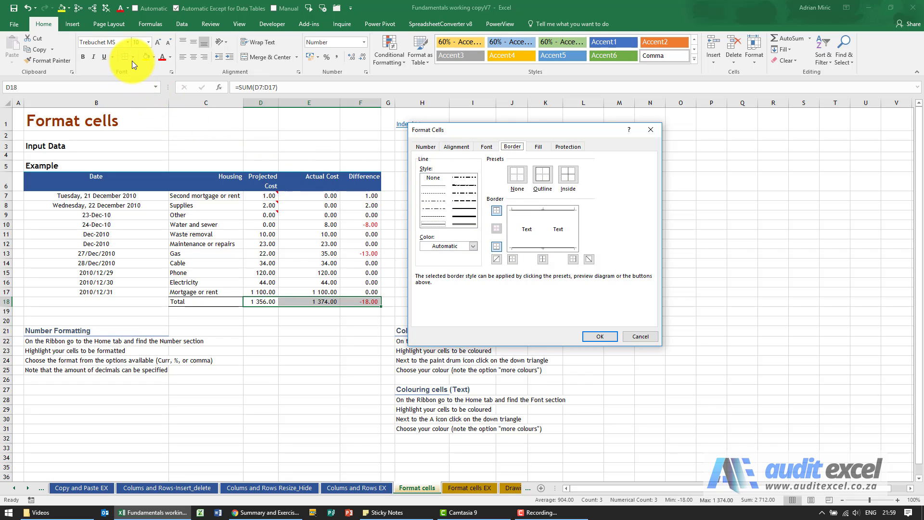
pyautogui.click(639, 336)
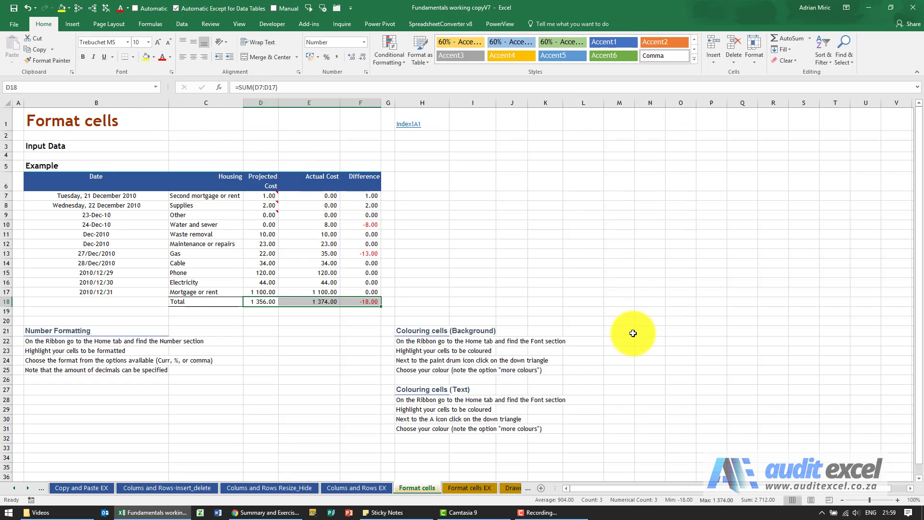
pyautogui.click(133, 57)
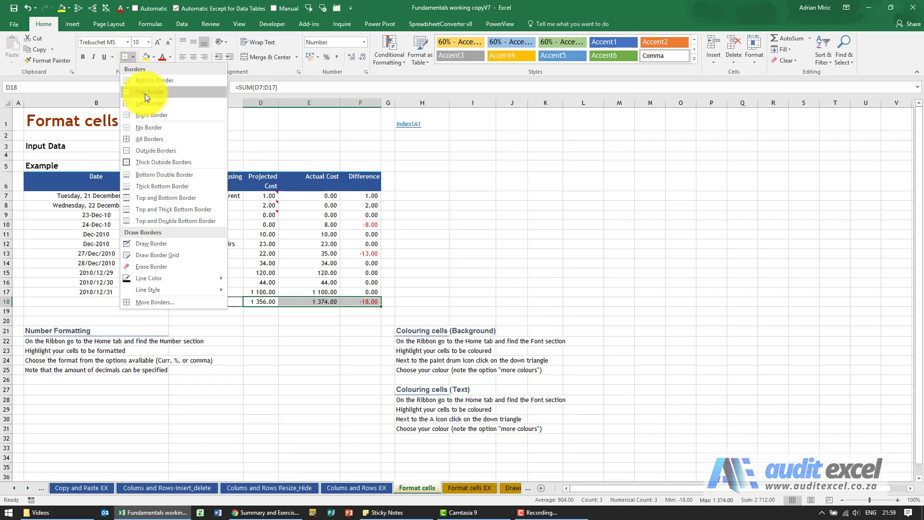
pyautogui.click(133, 57)
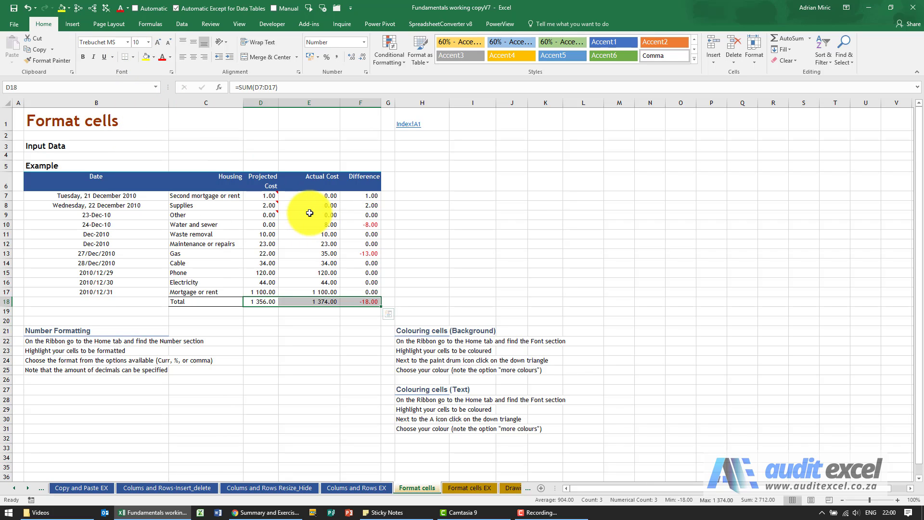
# Step: Give D18:F18 a red double-line bottom border
pyautogui.hotkey('ctrl', '1')
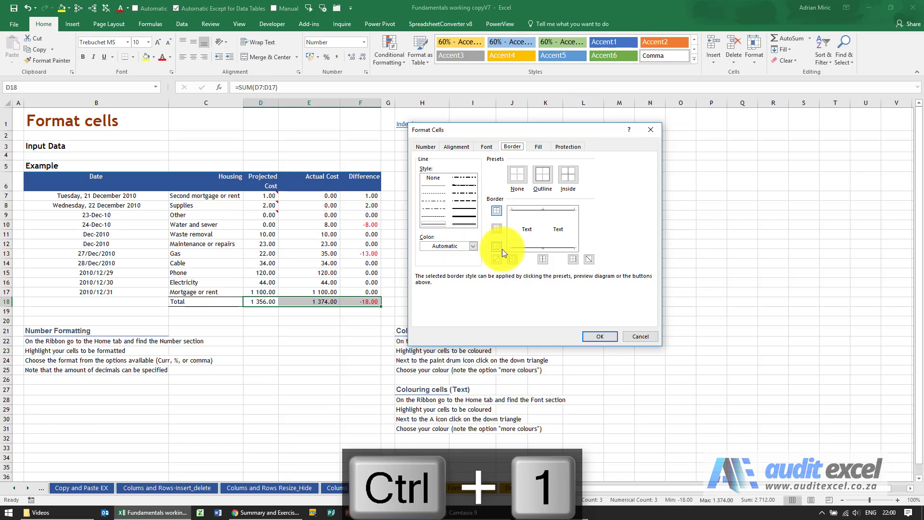
pyautogui.click(465, 224)
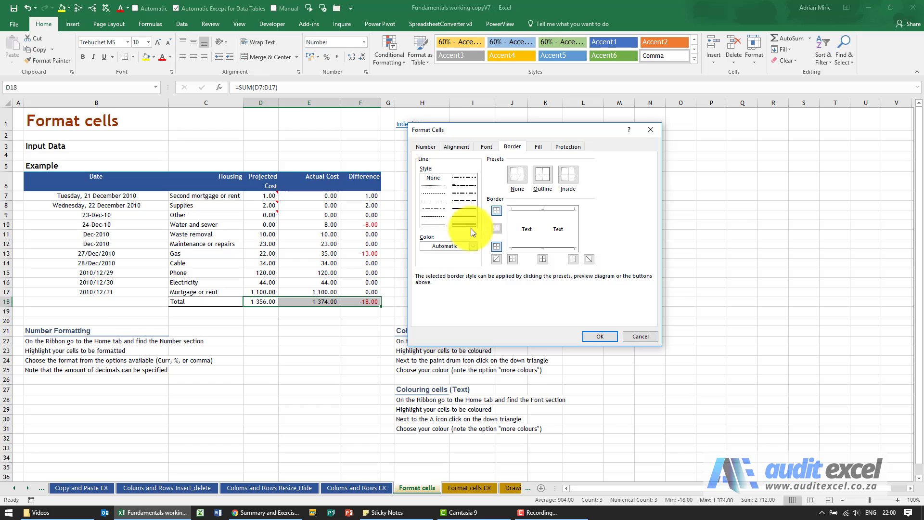
pyautogui.click(522, 248)
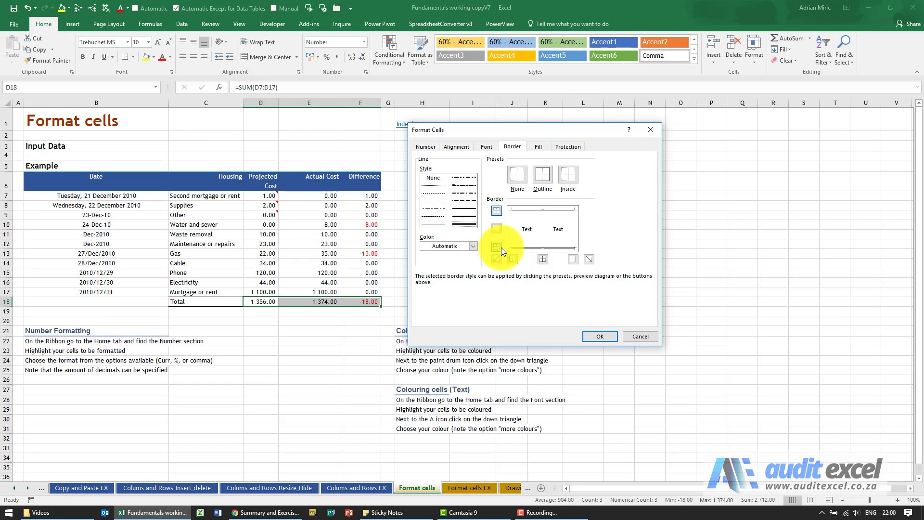
pyautogui.click(472, 248)
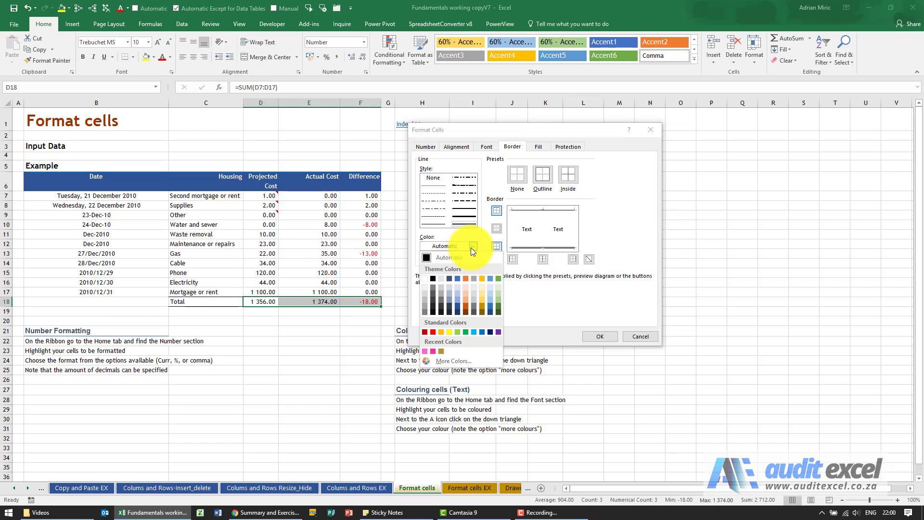
pyautogui.click(432, 334)
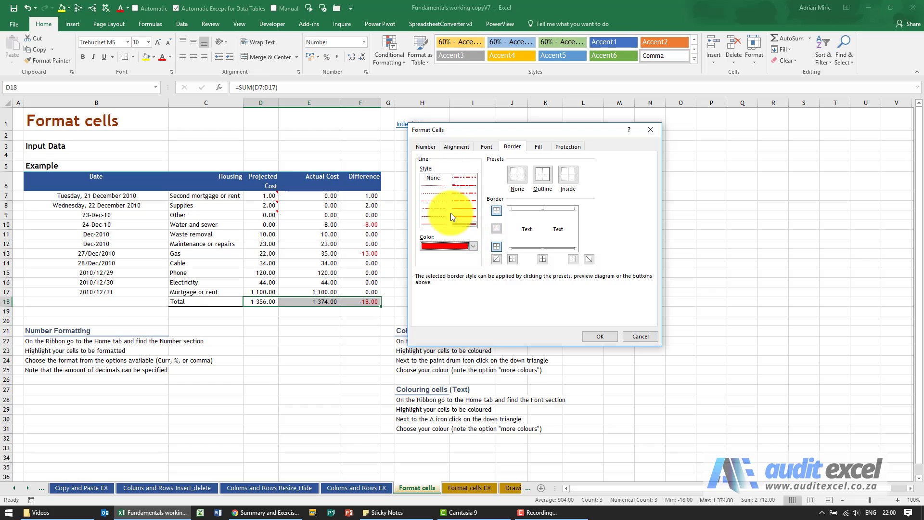
pyautogui.click(518, 246)
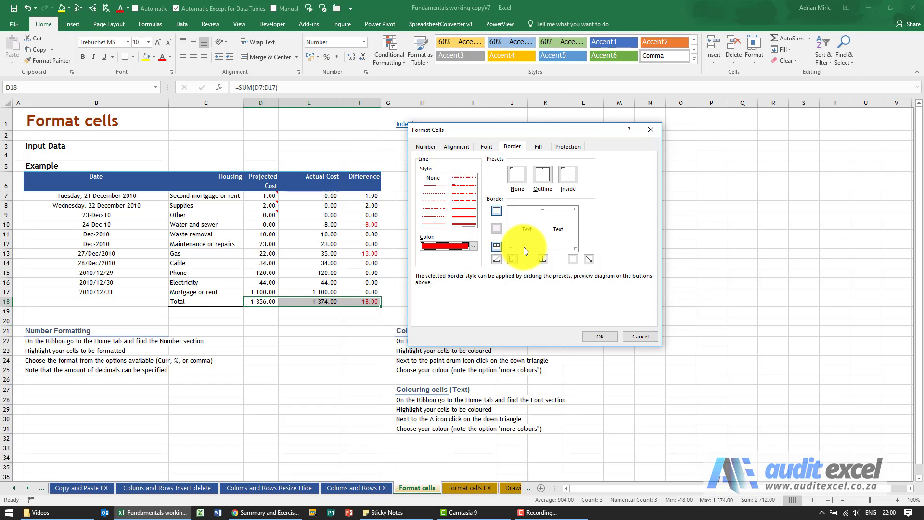
pyautogui.click(523, 247)
pyautogui.click(525, 212)
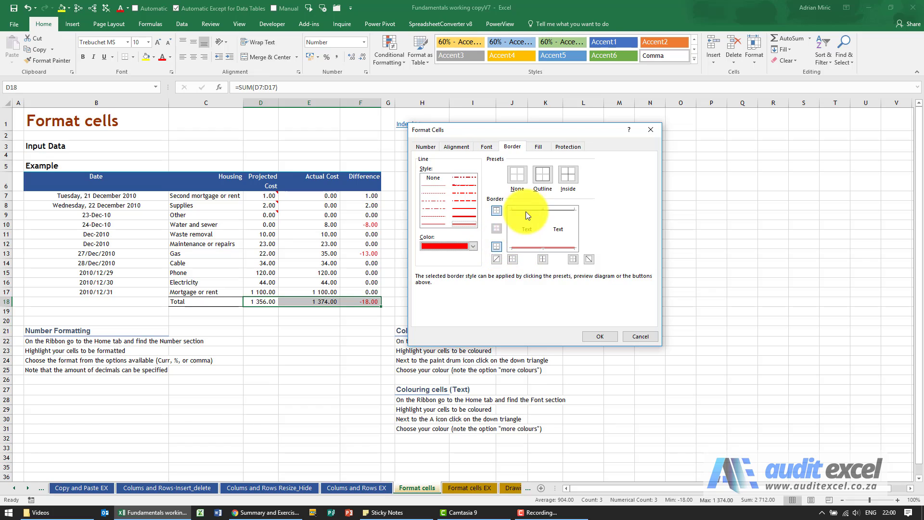
pyautogui.click(437, 223)
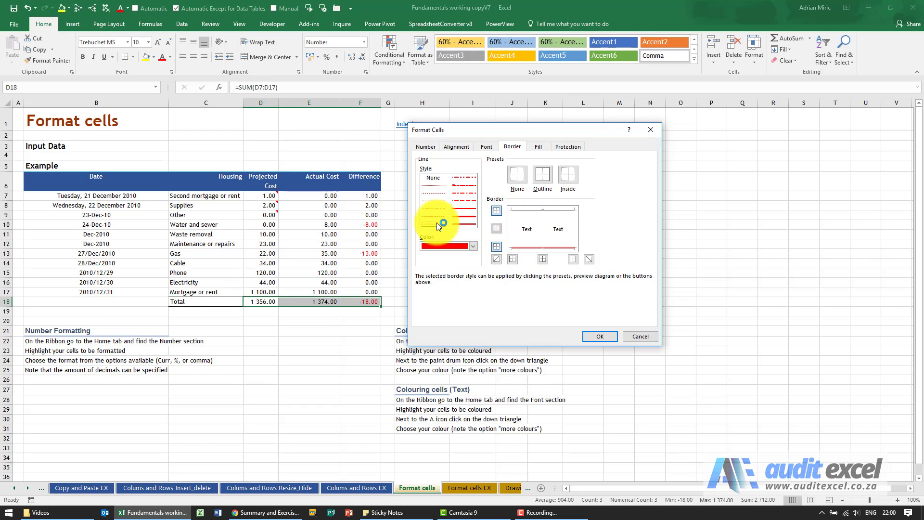
pyautogui.click(527, 211)
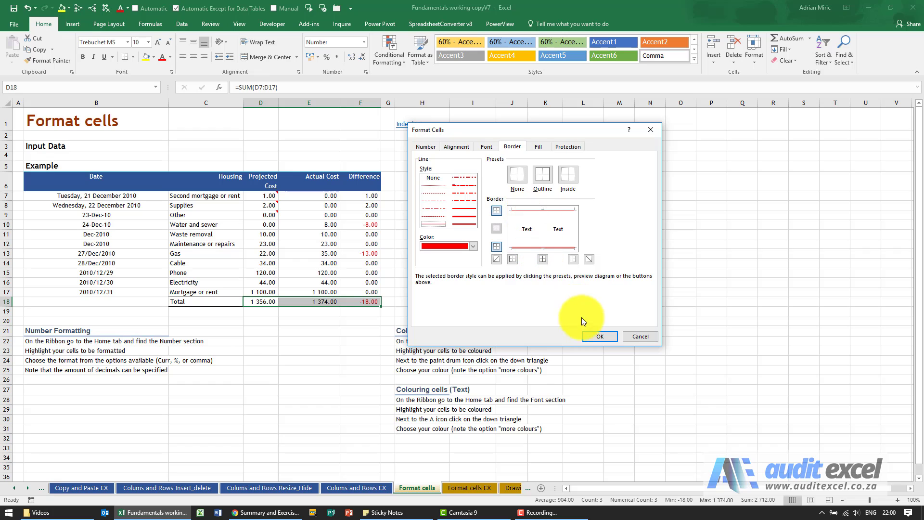
pyautogui.click(588, 336)
pyautogui.click(361, 333)
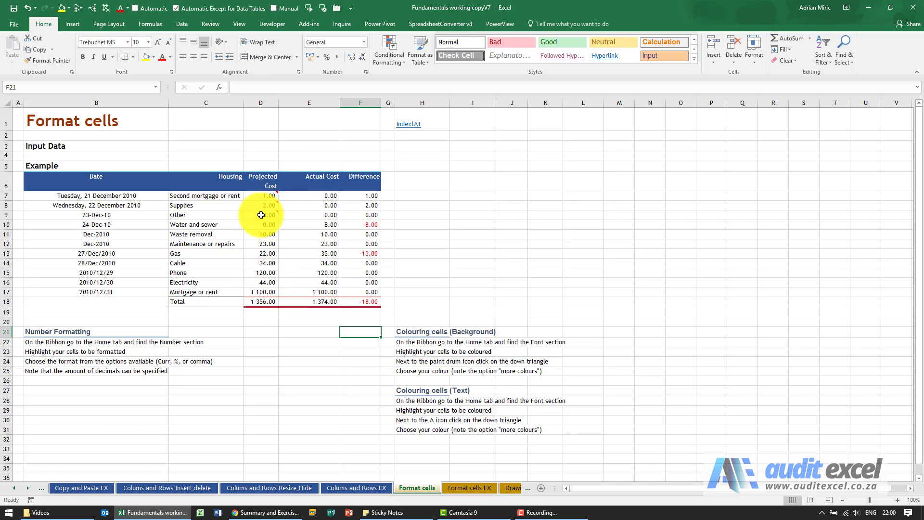
# Step: Select Housing items C7:C17 and pick a light grey background colour
pyautogui.moveTo(259, 215)
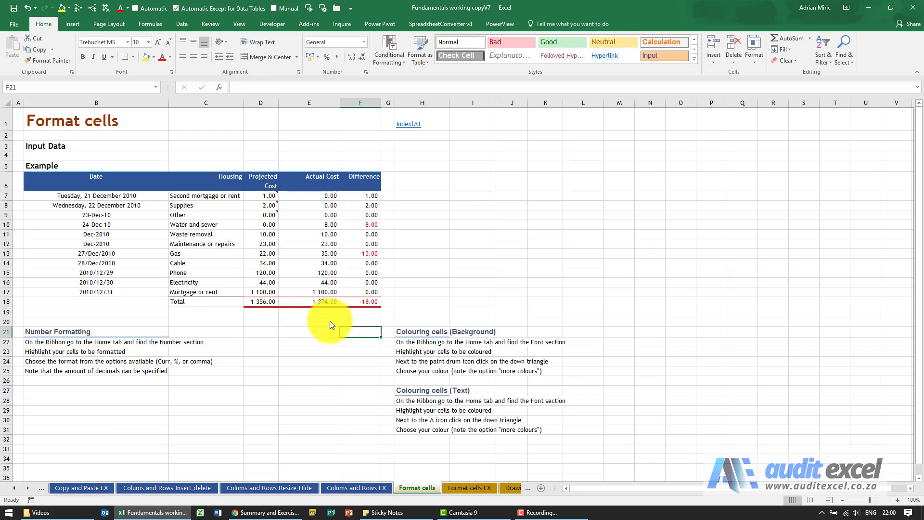
pyautogui.hotkey('ctrl', '1')
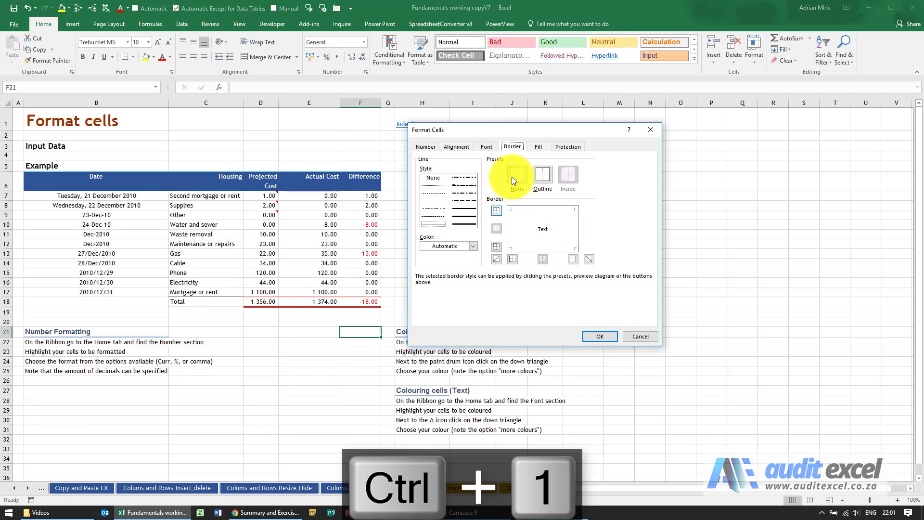
pyautogui.click(537, 146)
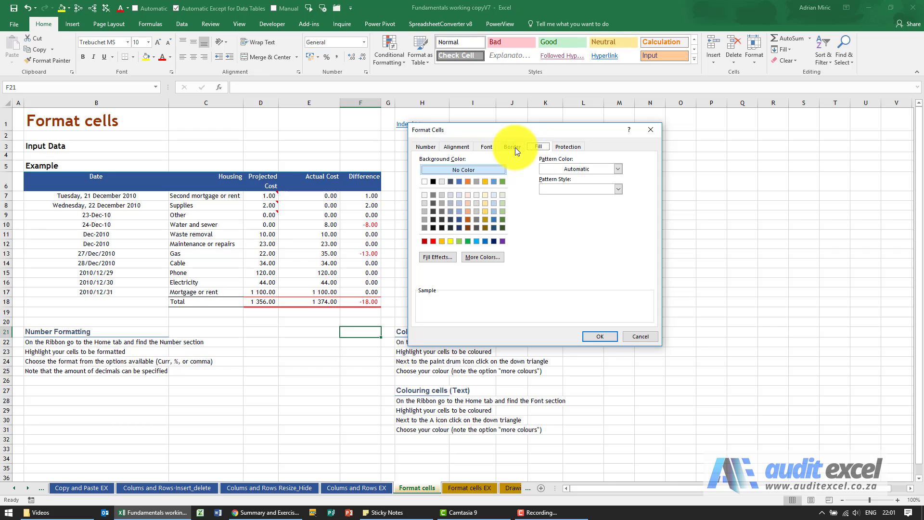
pyautogui.click(641, 336)
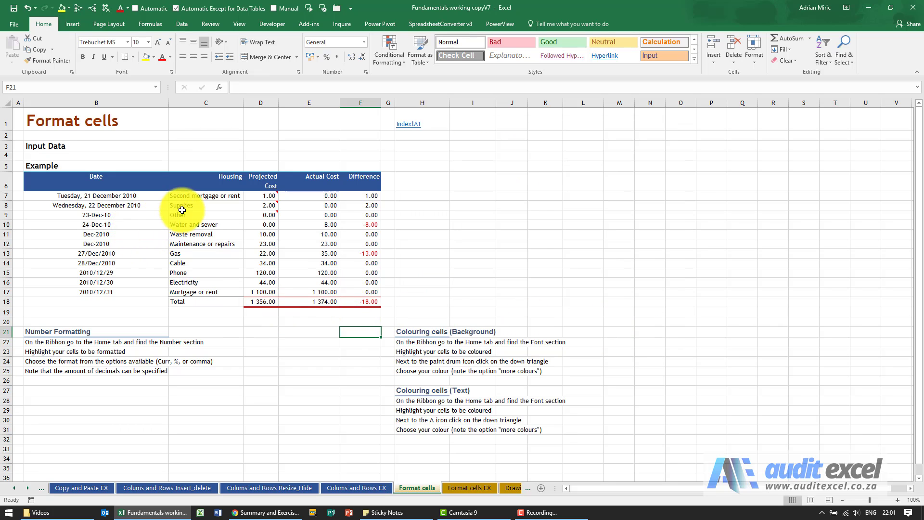
pyautogui.moveTo(195, 195); pyautogui.dragTo(205, 294)
pyautogui.hotkey('ctrl', '1')
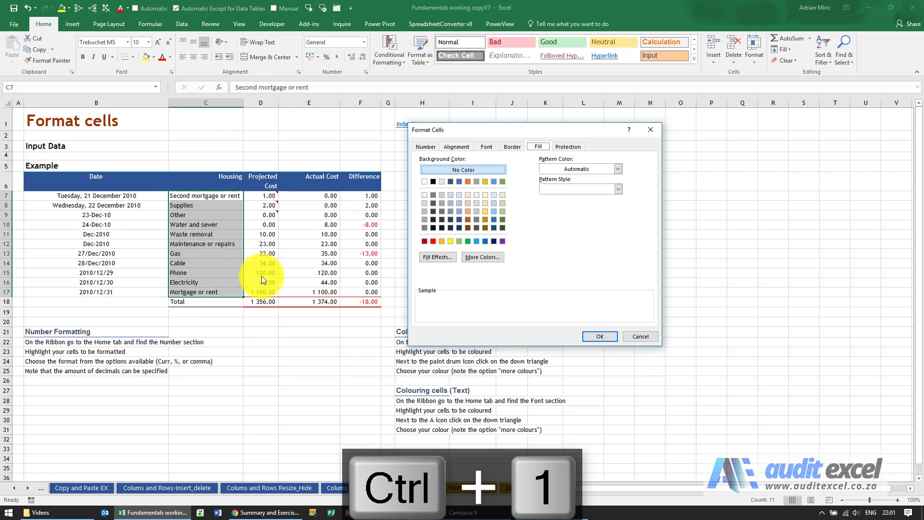
pyautogui.click(424, 195)
# Step: Apply the light grey fill to C7:C17, then preview More Colors and Fill Effects
pyautogui.click(597, 336)
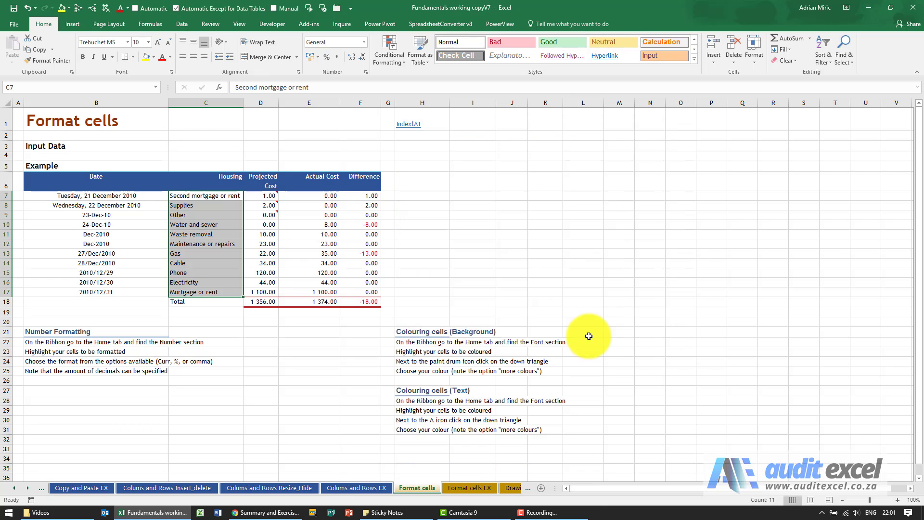
pyautogui.click(217, 340)
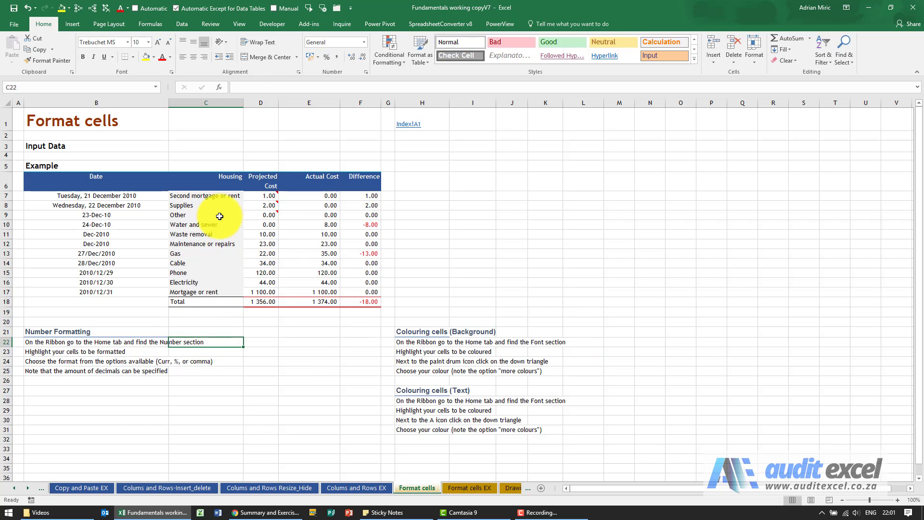
pyautogui.moveTo(219, 195); pyautogui.dragTo(206, 291)
pyautogui.hotkey('ctrl', '1')
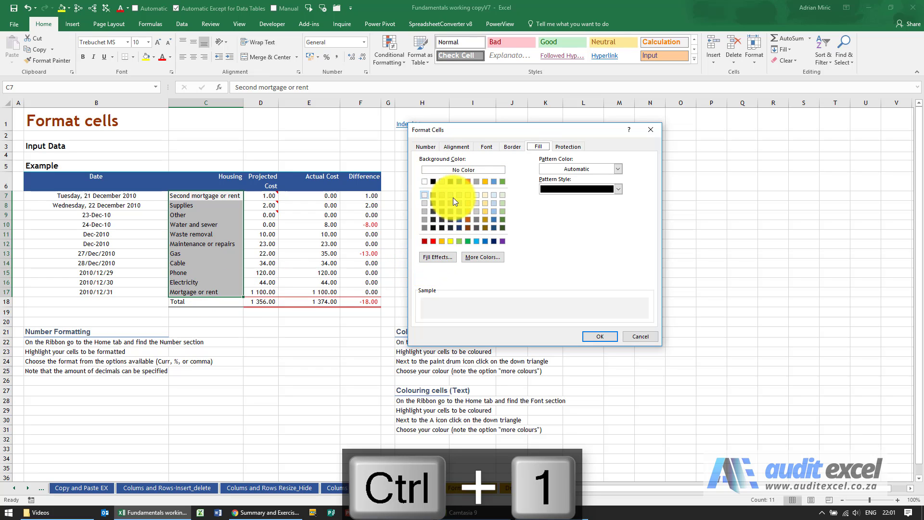
pyautogui.click(484, 258)
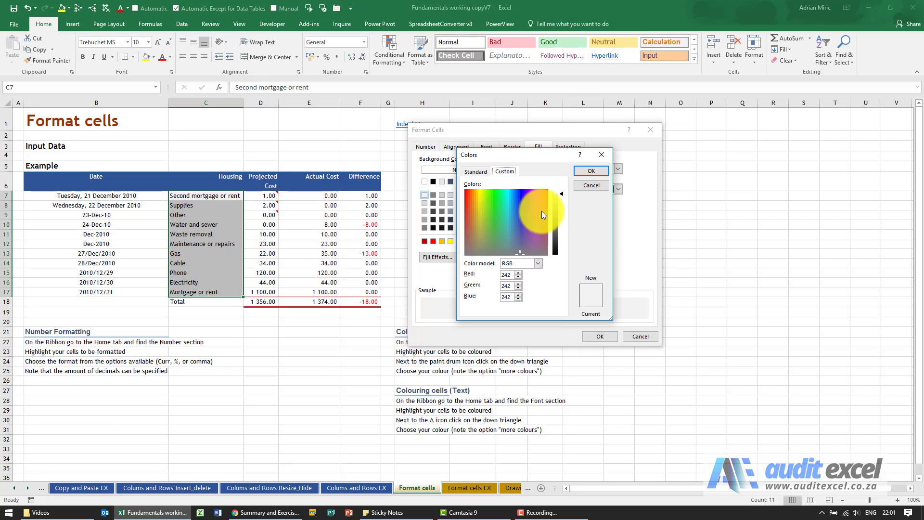
pyautogui.click(583, 184)
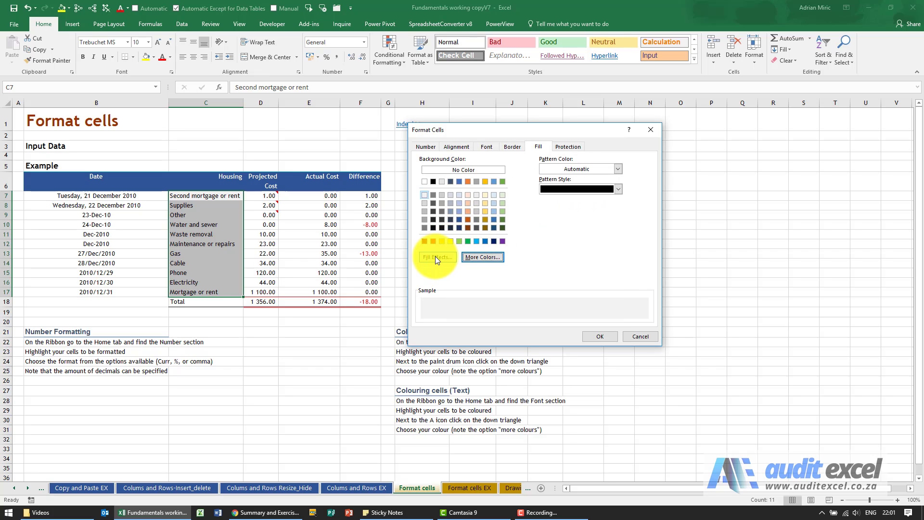
pyautogui.click(436, 257)
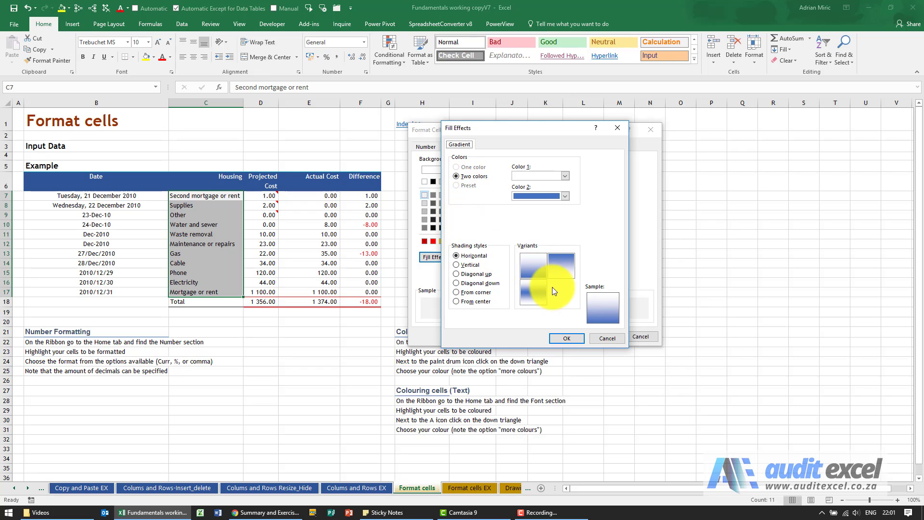
pyautogui.click(621, 337)
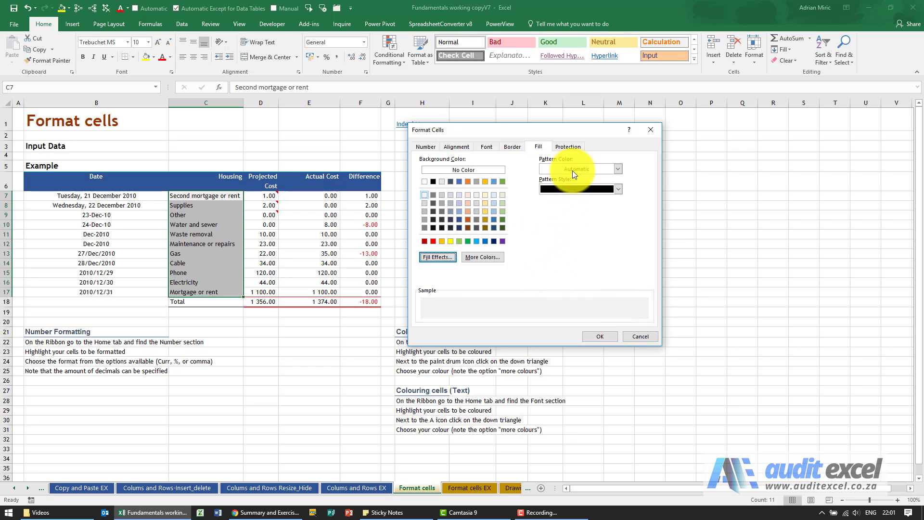
# Step: Set C7:C17's Pattern Style to light dotted and Pattern Color to light blue
pyautogui.click(617, 172)
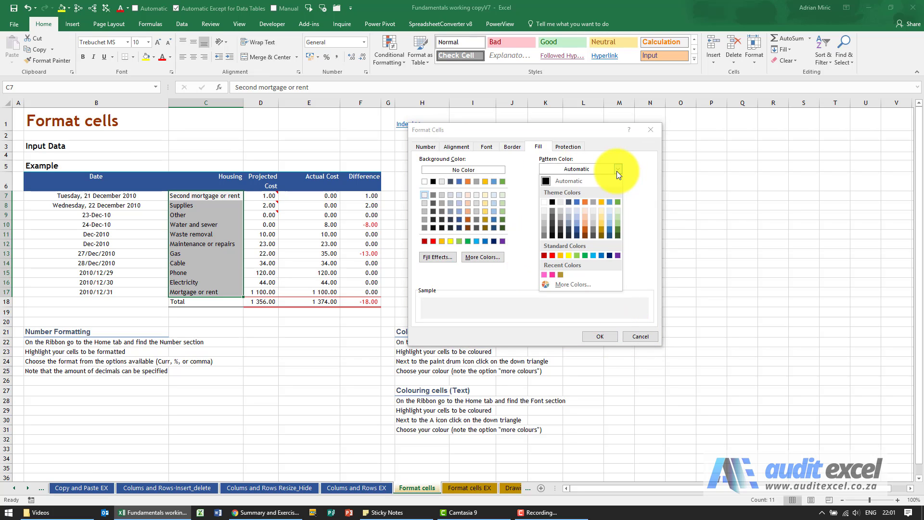
pyautogui.click(616, 172)
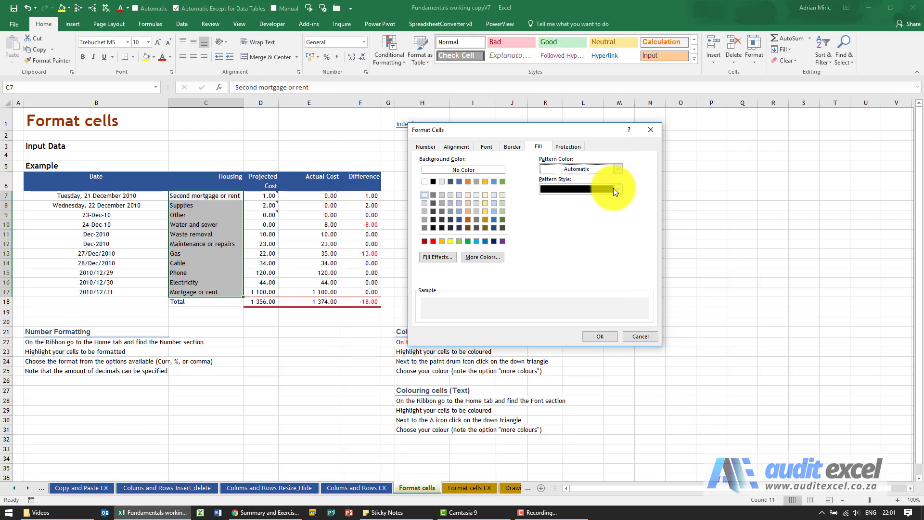
pyautogui.click(616, 189)
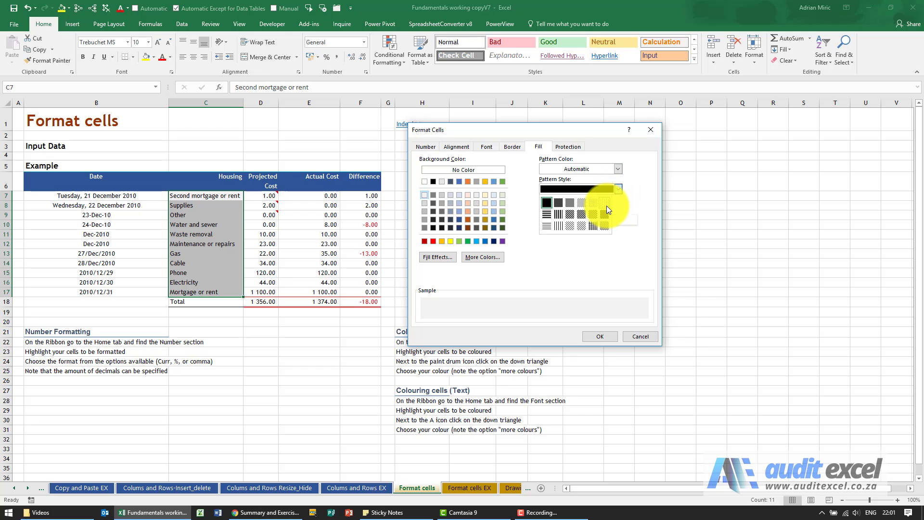
pyautogui.click(606, 206)
pyautogui.click(618, 169)
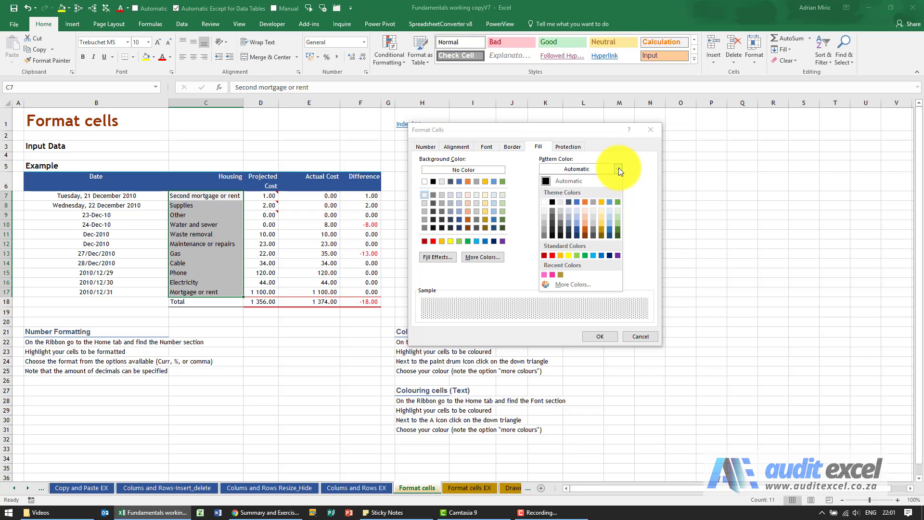
pyautogui.click(592, 254)
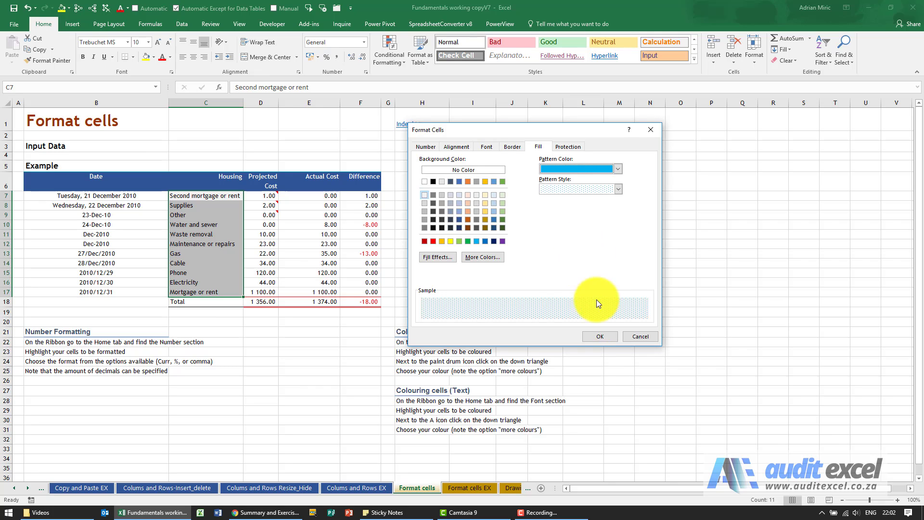
pyautogui.click(608, 337)
pyautogui.click(304, 333)
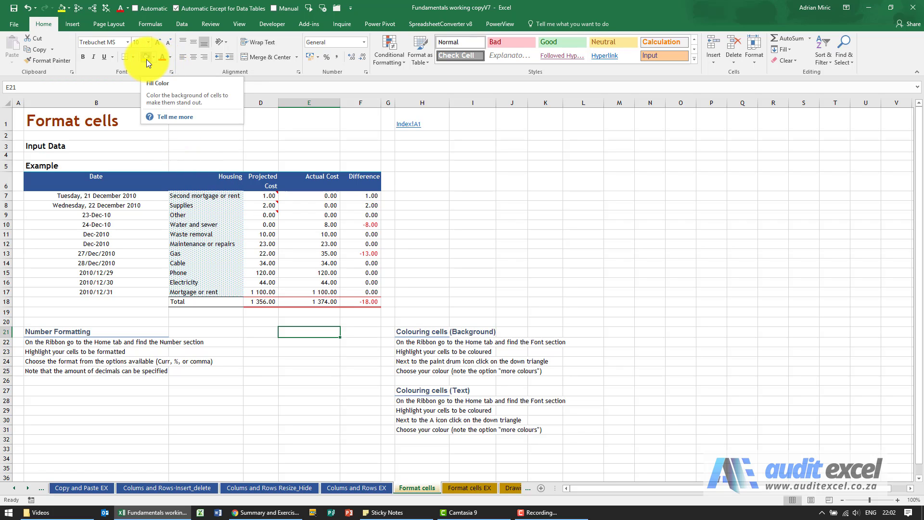
pyautogui.click(227, 207)
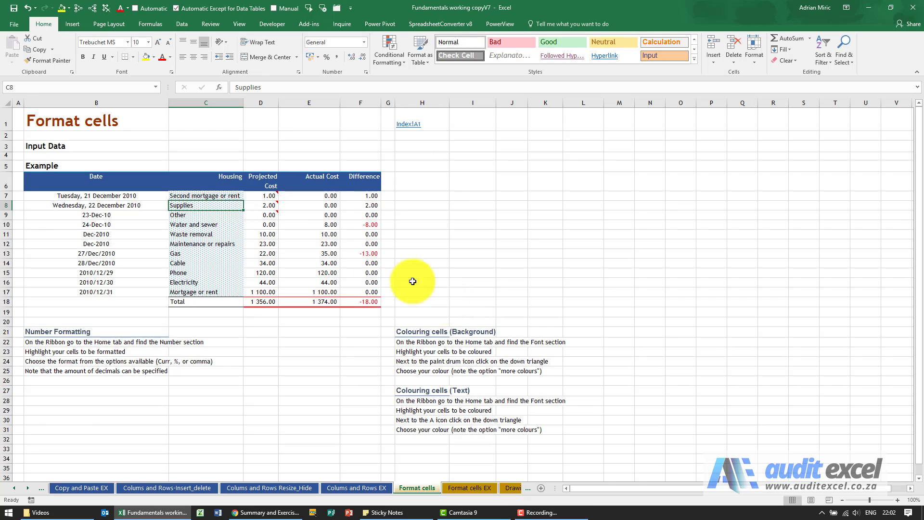
pyautogui.hotkey('ctrl', '1')
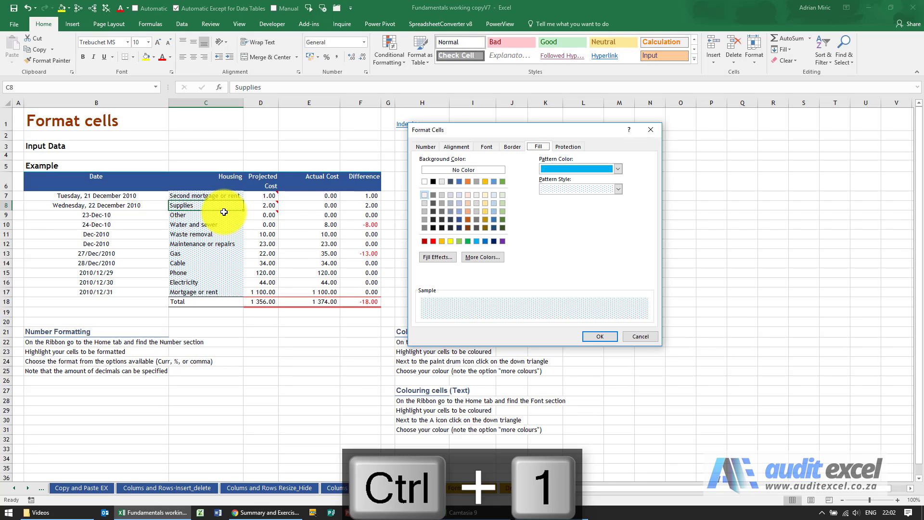
pyautogui.click(560, 149)
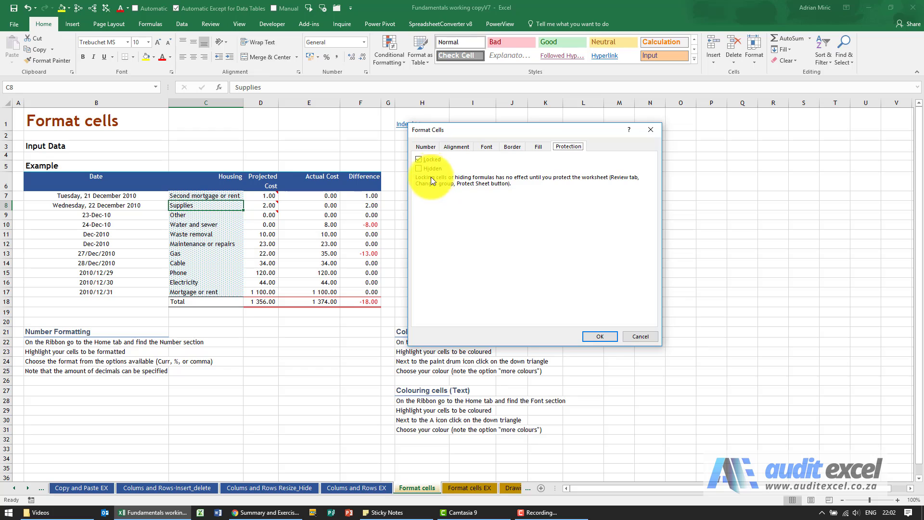
pyautogui.click(640, 336)
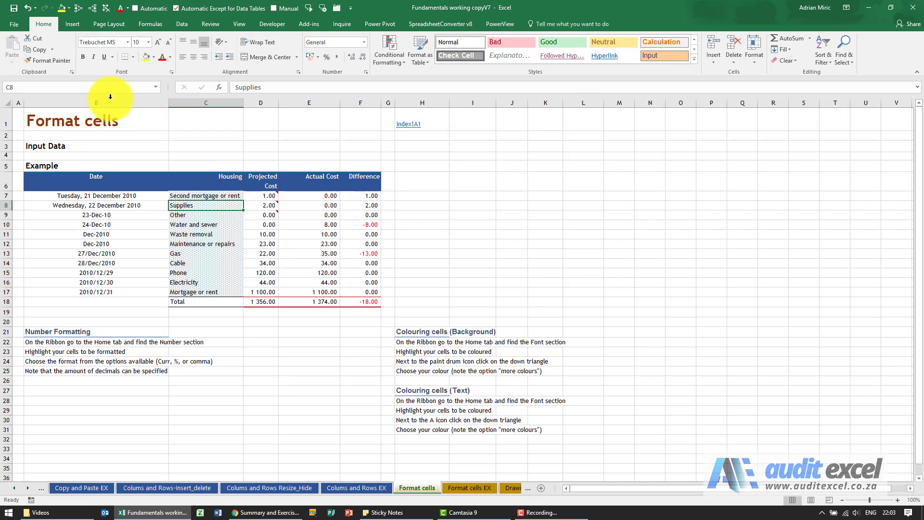
pyautogui.rightClick(188, 204)
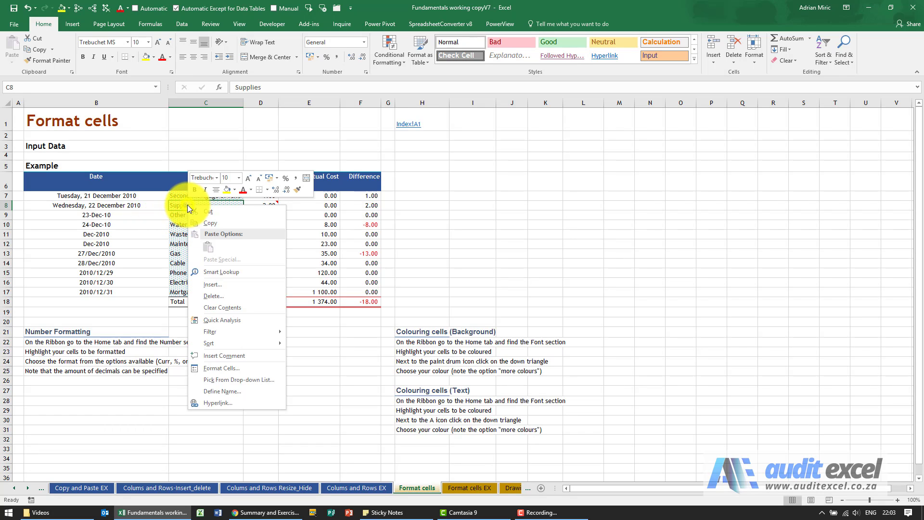
pyautogui.click(224, 371)
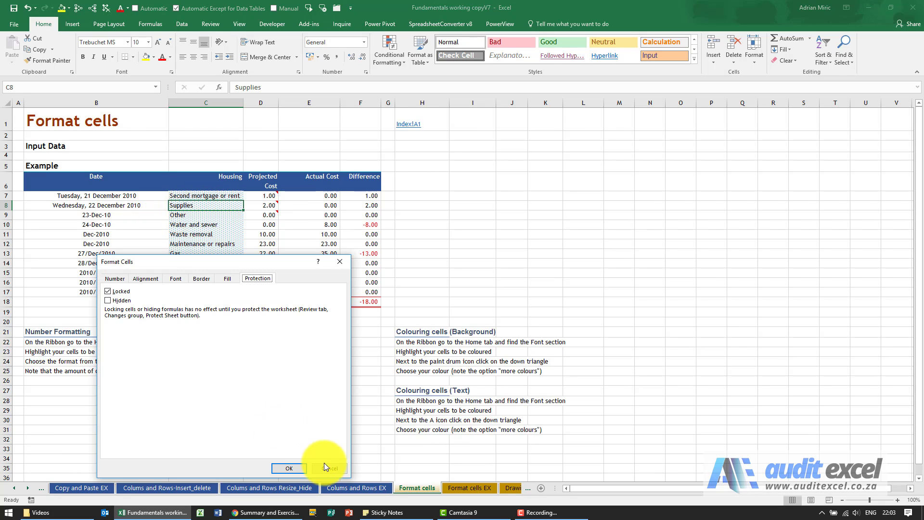
pyautogui.click(326, 465)
pyautogui.hotkey('ctrl', '1')
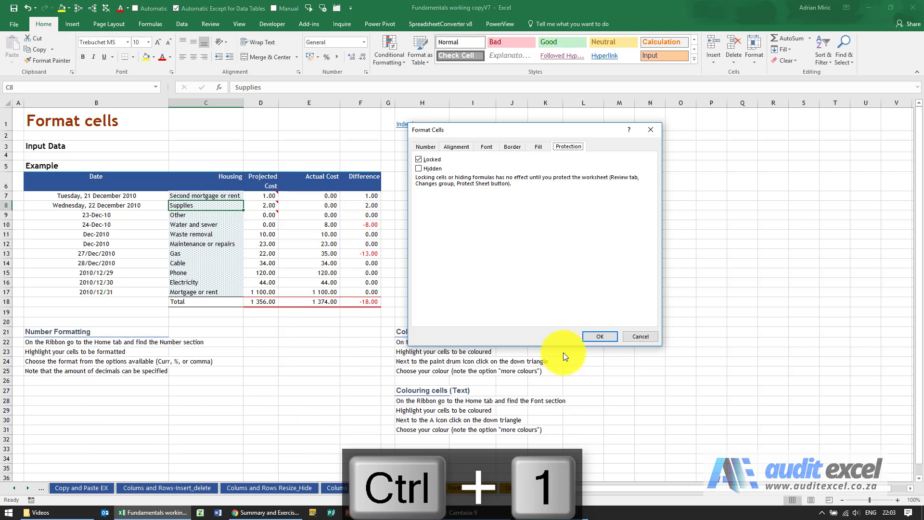
pyautogui.click(638, 337)
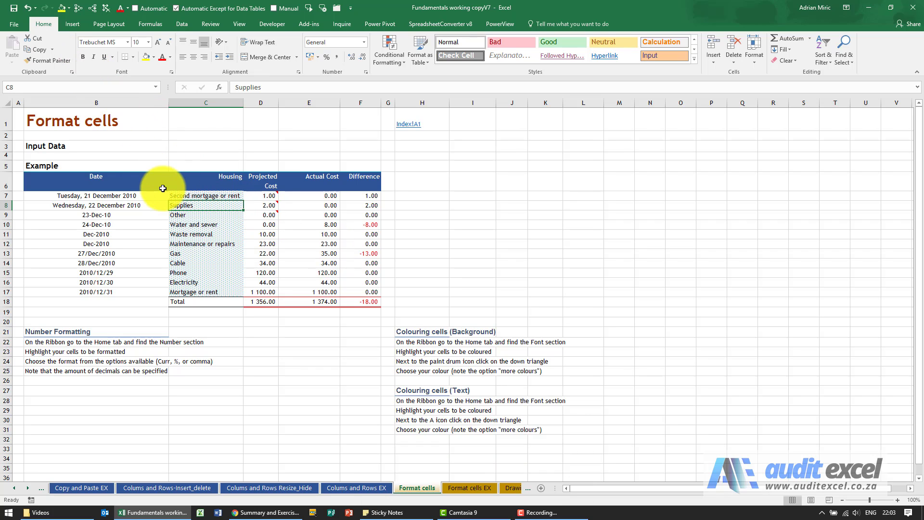
pyautogui.hotkey('ctrl', 'b')
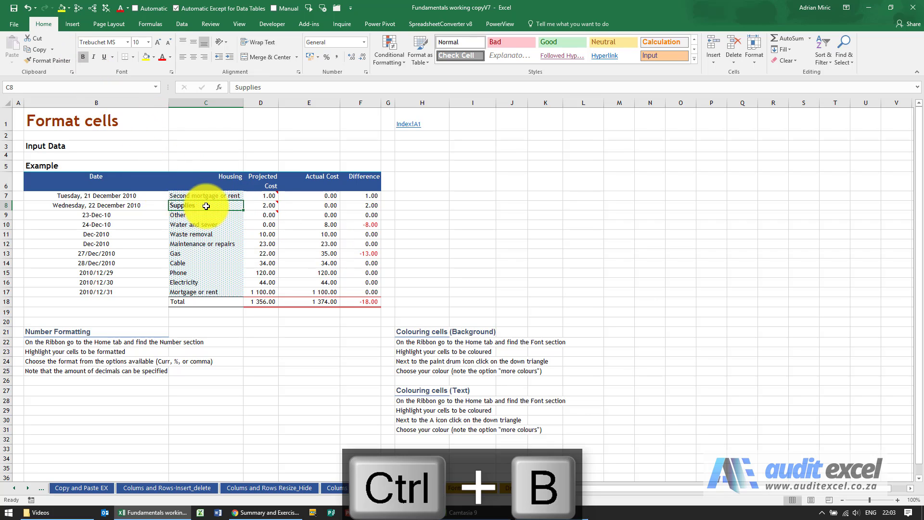
pyautogui.hotkey('ctrl', 'b')
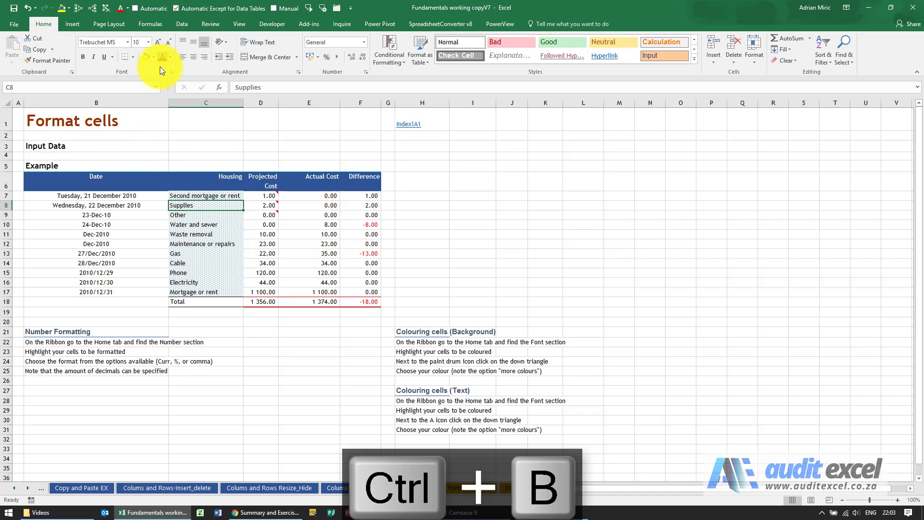